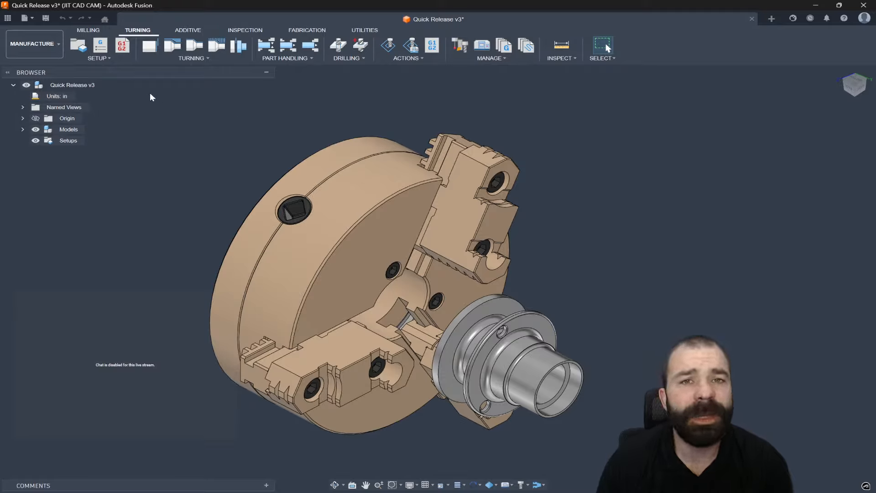
- Start a new manufacturing setup for the part
click(99, 59)
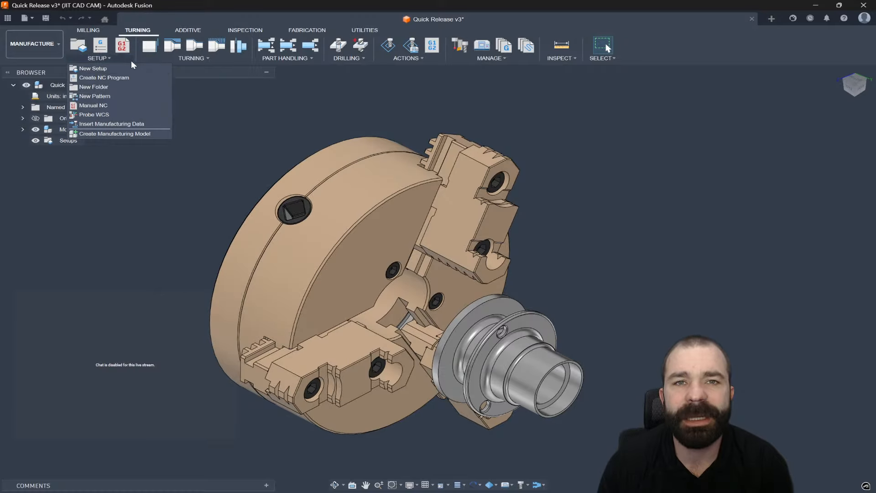
mouse_move(154, 60)
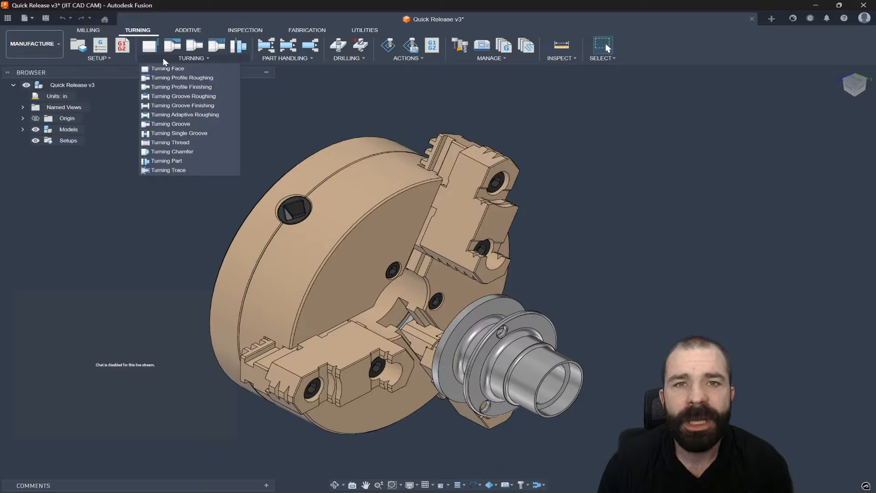
mouse_move(122, 61)
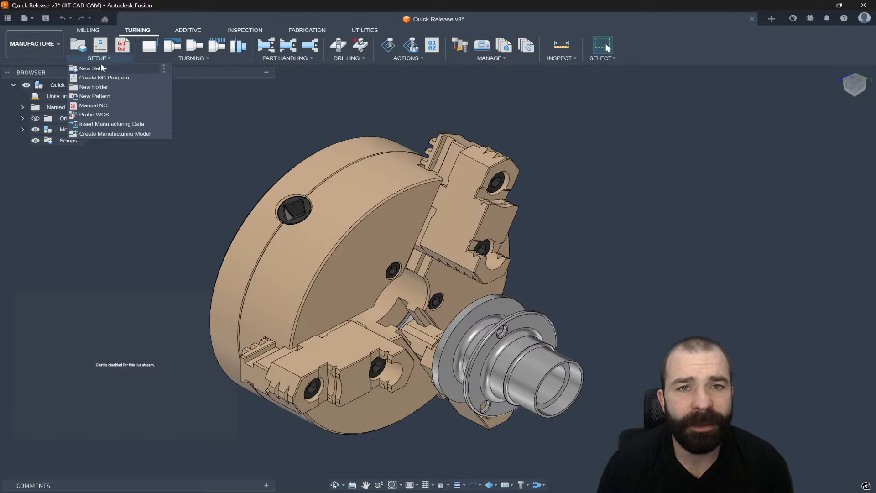
click(102, 69)
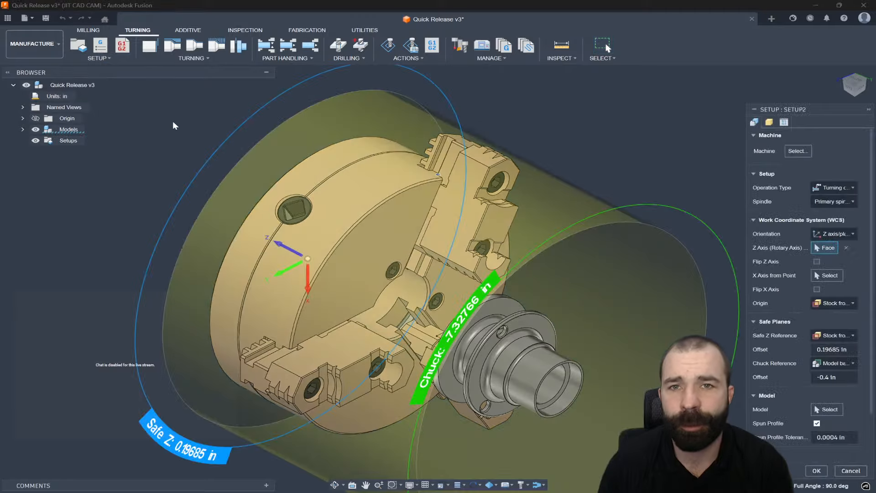
- Widen the setup panel and review its Stock and Post Process tabs before returning to Setup
scroll(186, 123, down, 1)
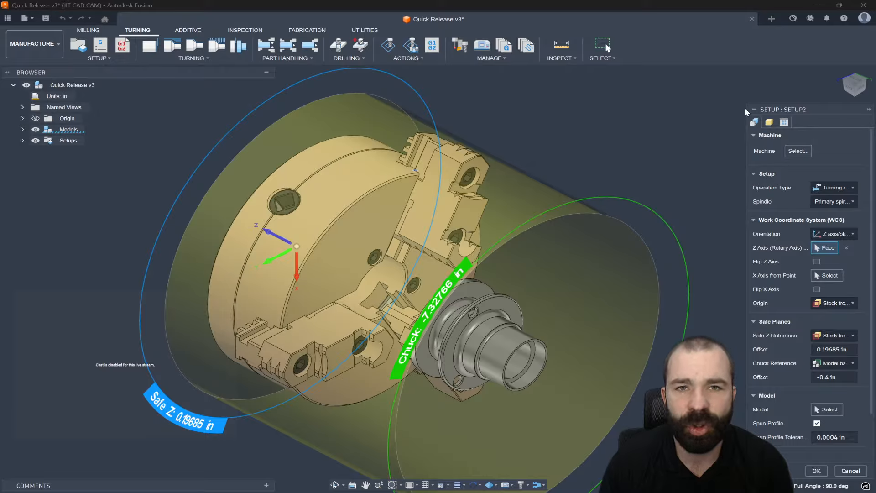
drag(747, 106, 713, 110)
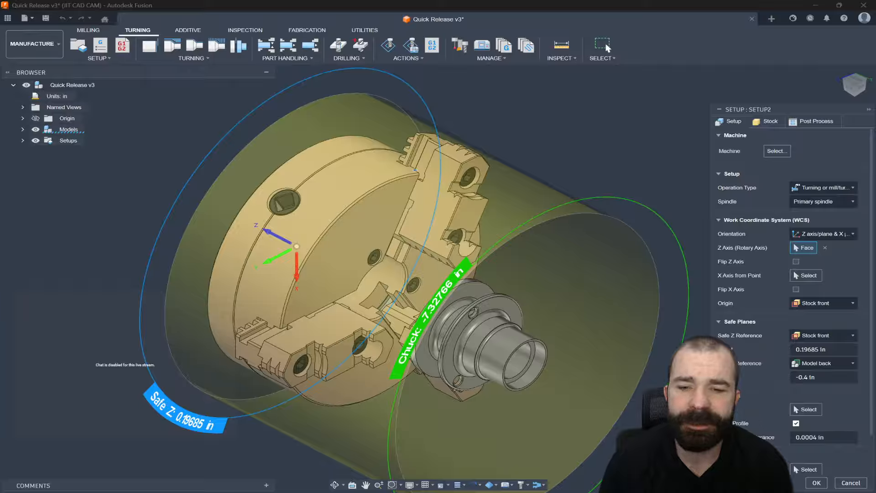
click(762, 120)
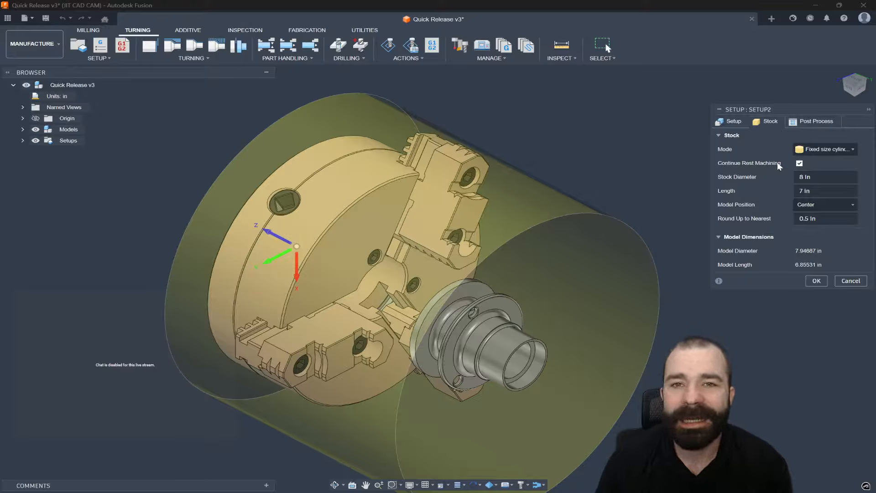
click(813, 122)
click(728, 121)
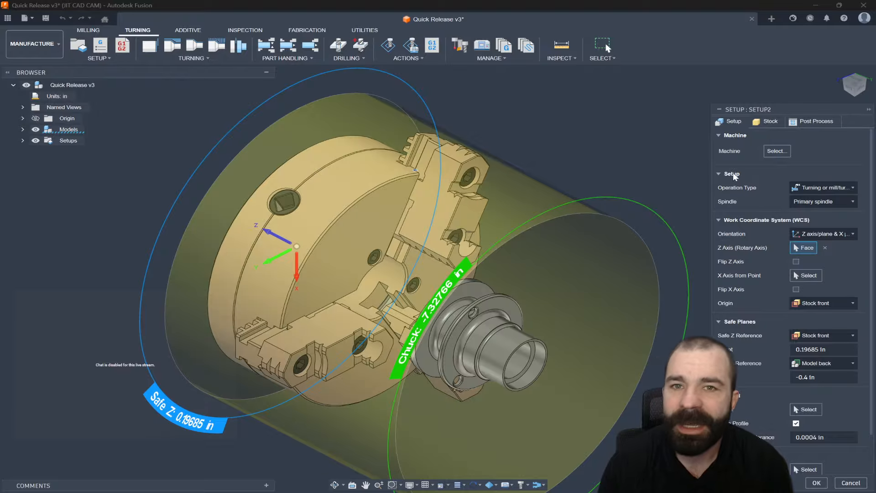
- Browse the machine library's fsf and HAAS cloud folders, closing it without choosing a machine
click(771, 153)
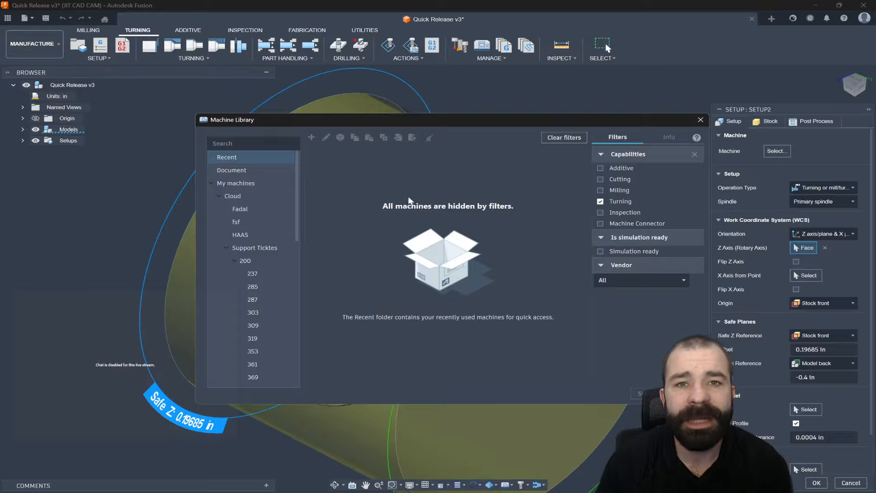
click(266, 221)
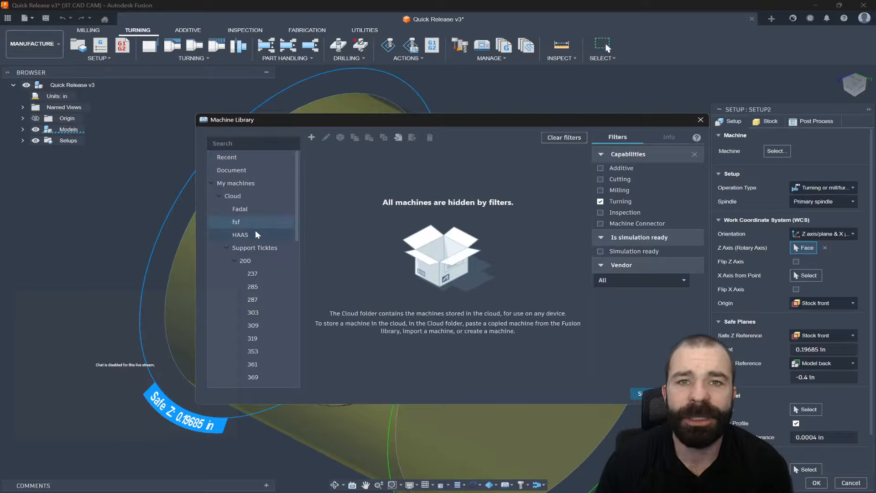
click(256, 231)
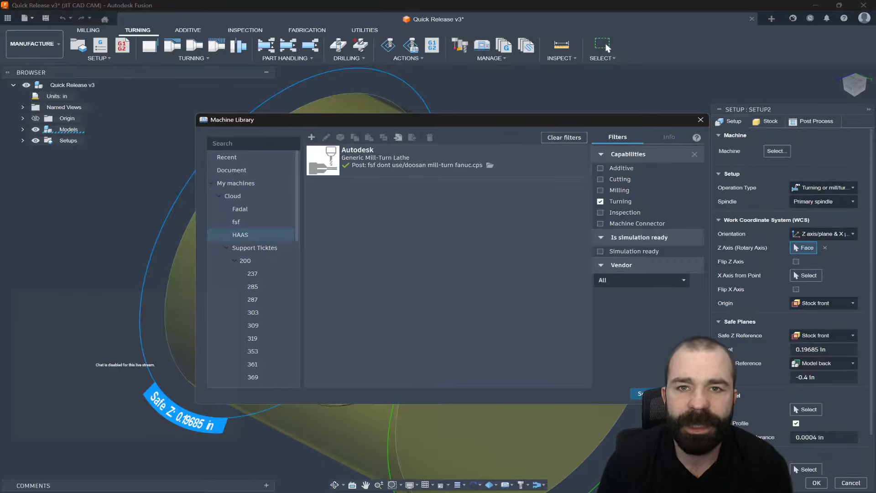
click(684, 393)
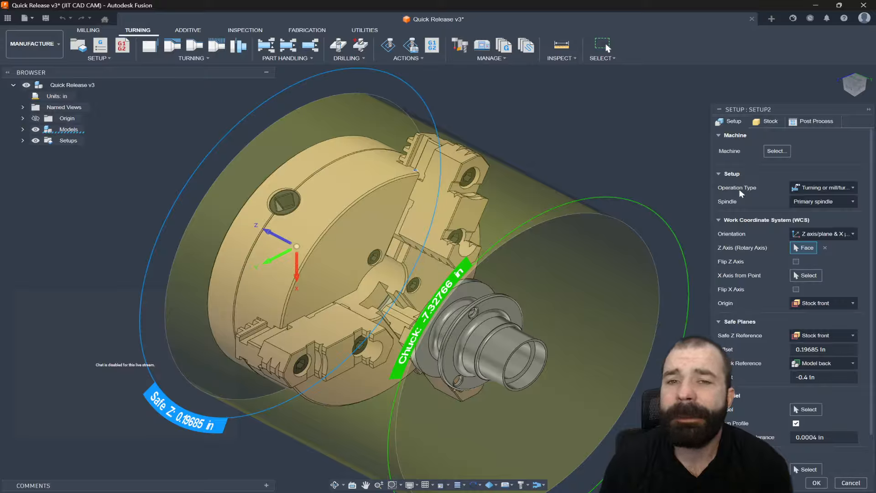
- Review the available Operation Type, Spindle and Orientation options without changing them
click(809, 188)
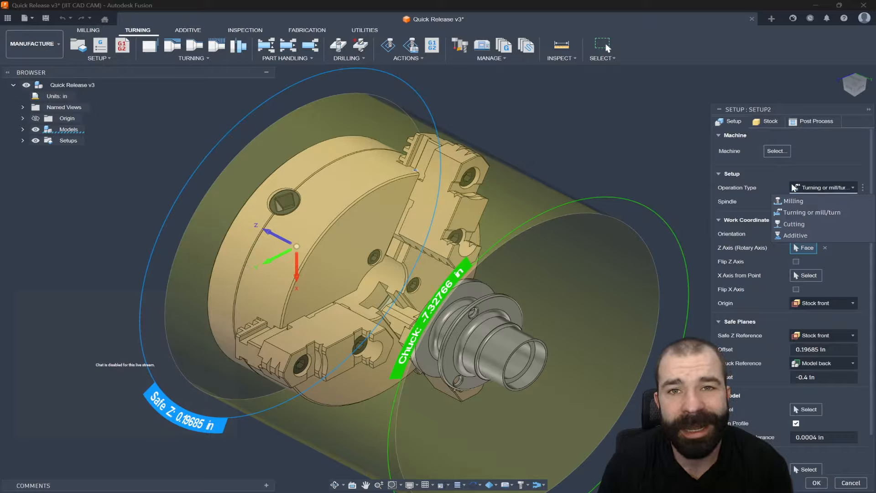
click(773, 182)
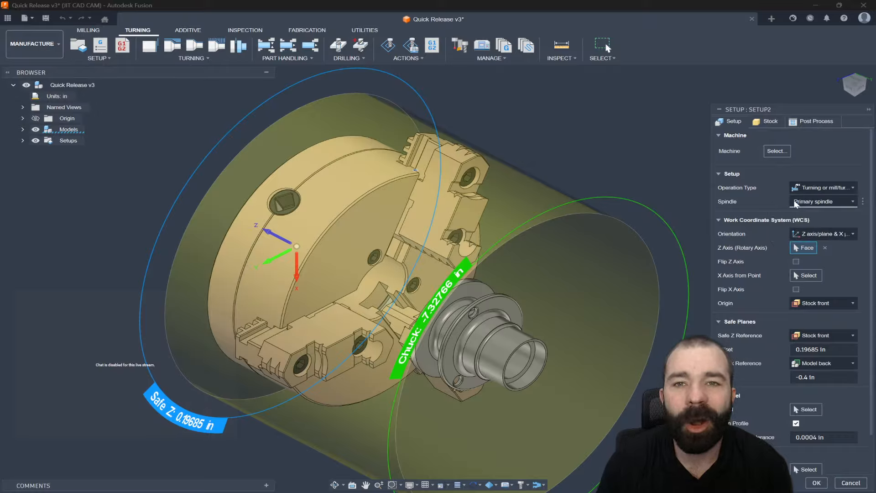
click(813, 202)
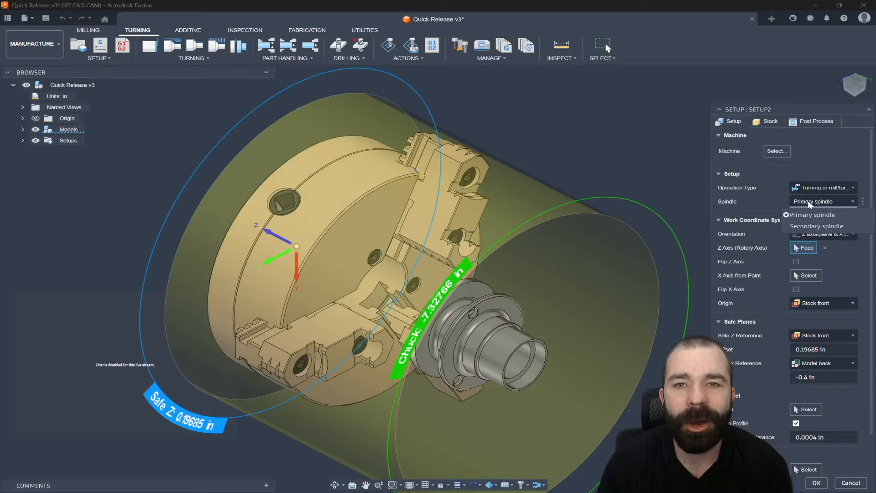
click(757, 200)
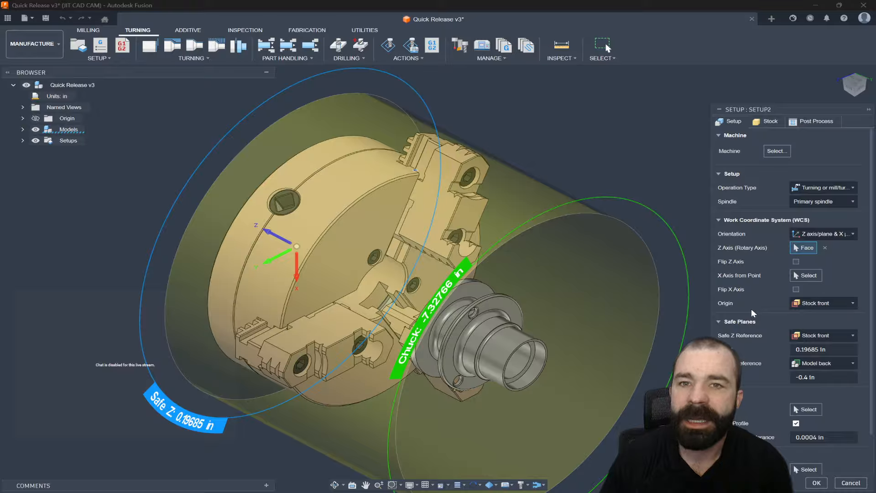
click(800, 236)
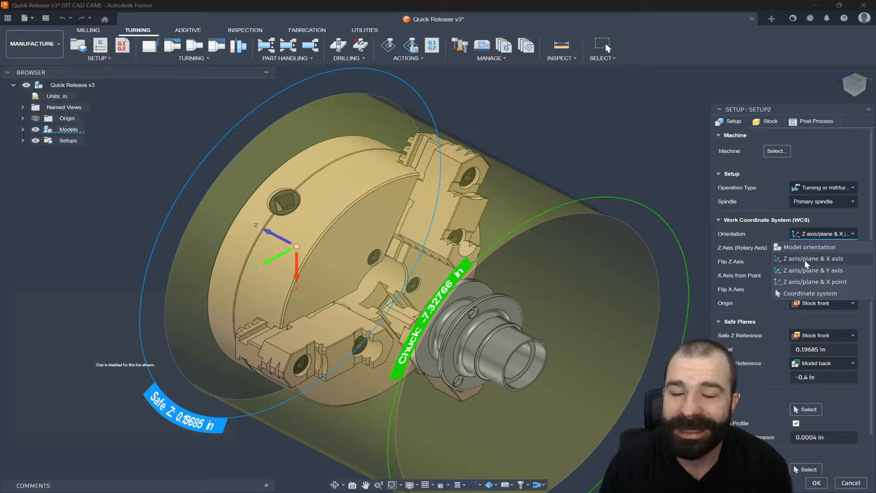
click(749, 261)
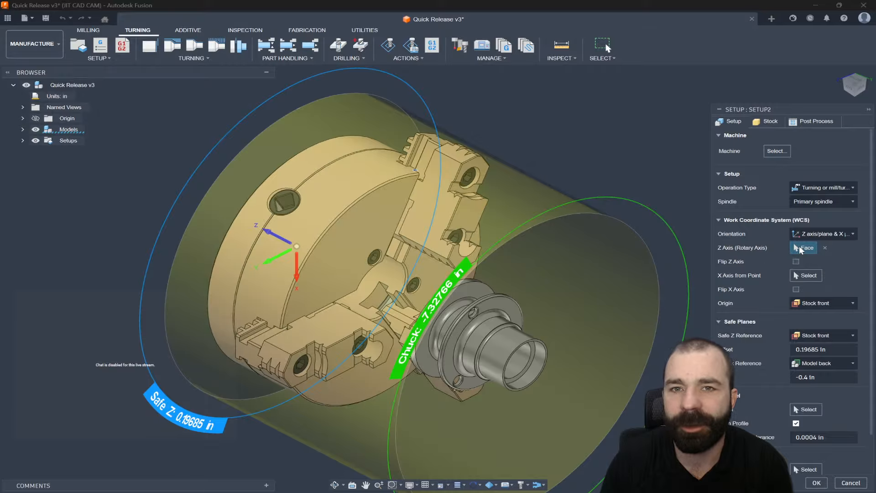
- Select the part's front bore face as the Z rotary axis of the work coordinate system
scroll(372, 235, down, 4)
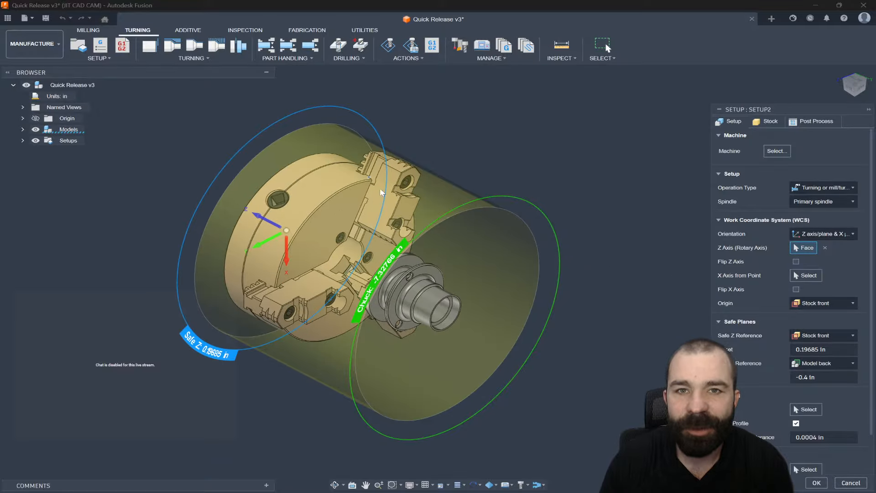
scroll(376, 180, up, 10)
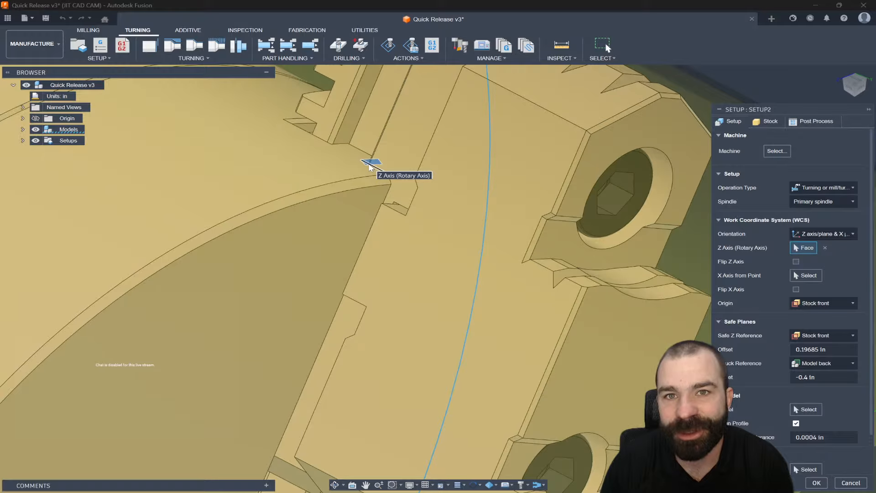
scroll(370, 166, down, 3)
scroll(371, 165, down, 2)
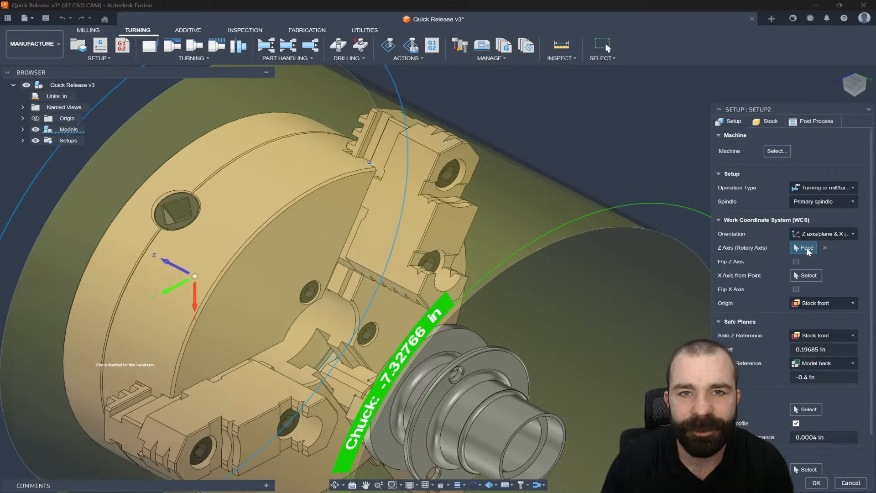
scroll(634, 174, down, 3)
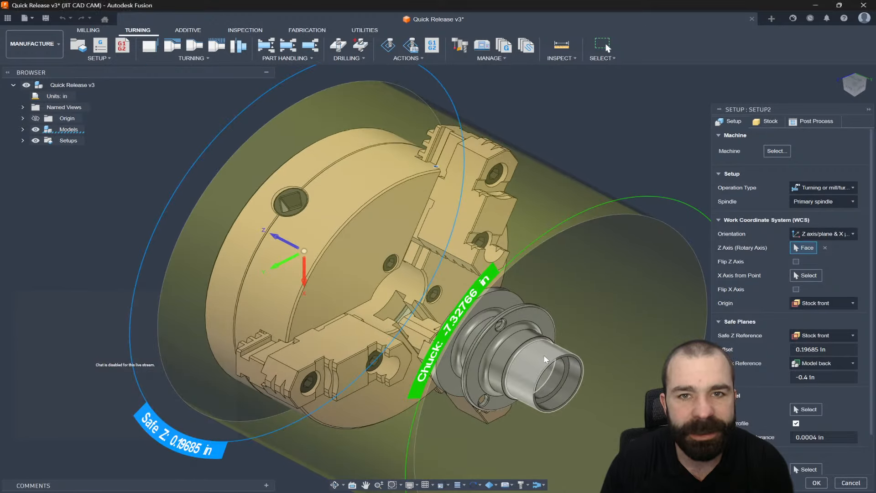
click(545, 359)
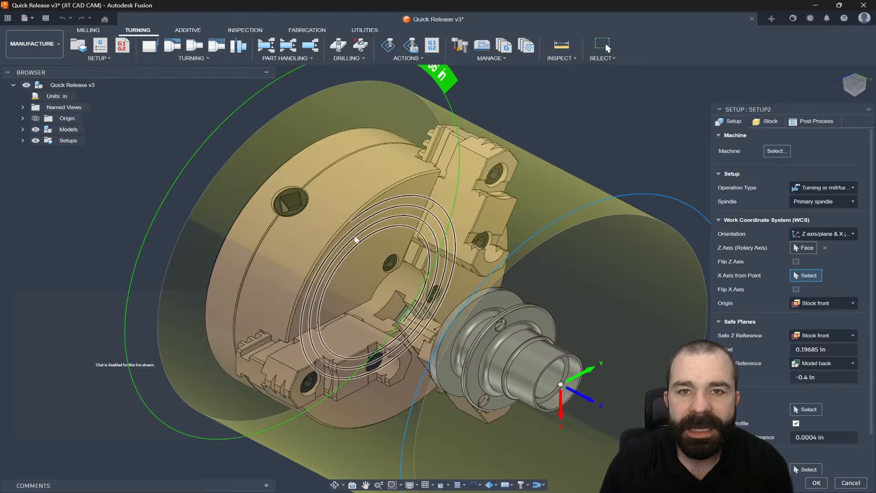
scroll(354, 235, down, 1)
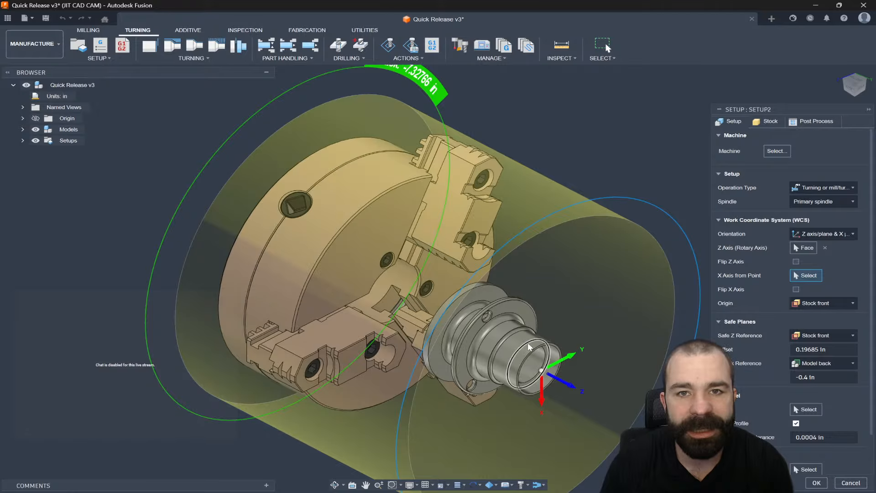
click(803, 248)
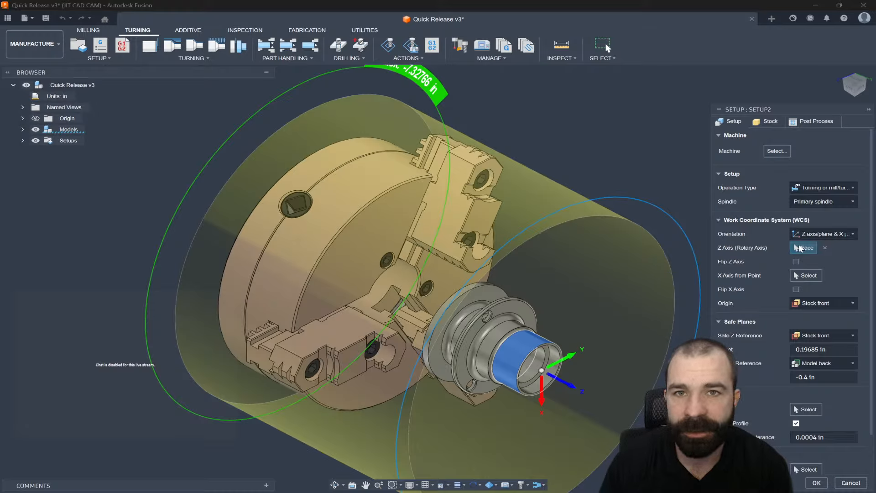
- Try to define the X axis from an edge on a chuck jaw, then clear that selection
click(859, 83)
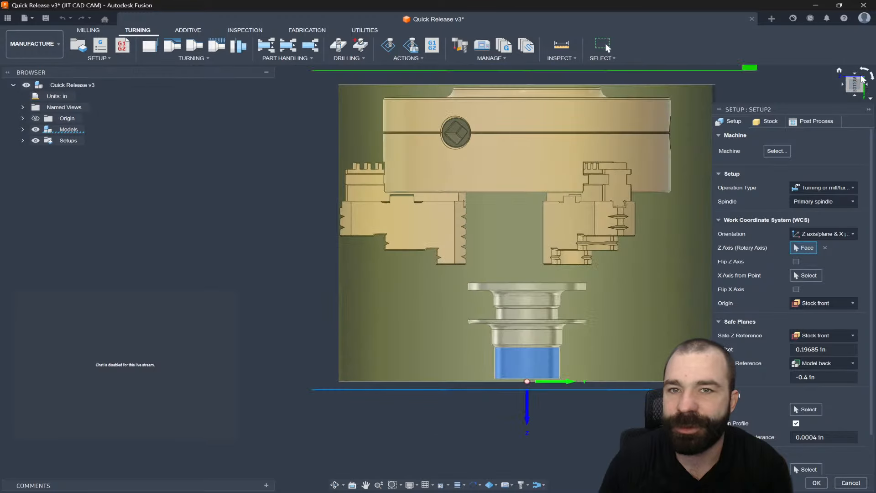
click(864, 71)
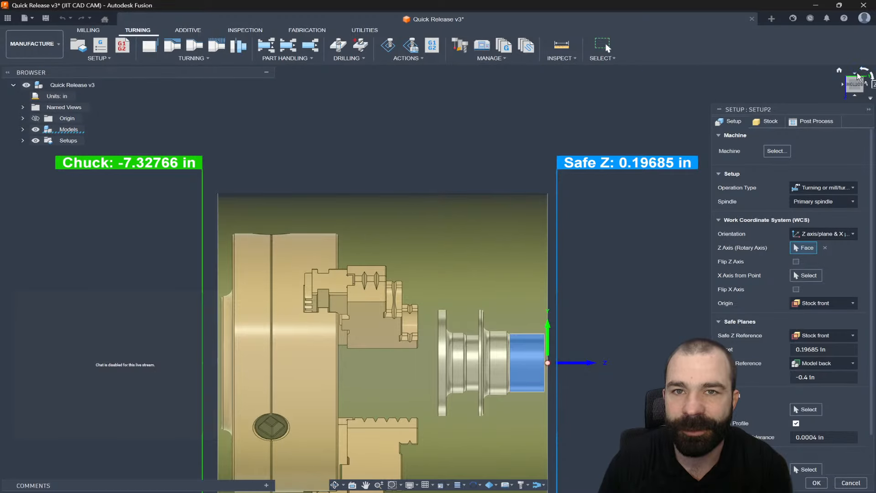
click(856, 74)
scroll(509, 423, up, 2)
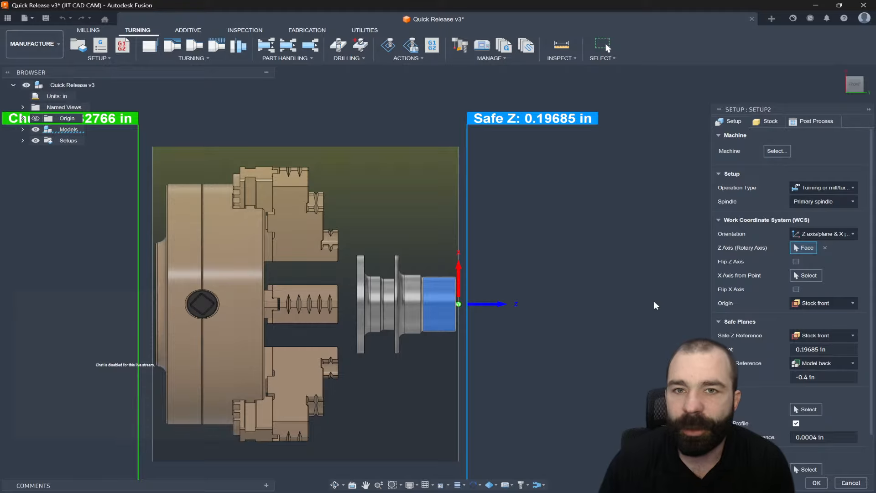
click(797, 277)
shift+middle_drag(580, 275, 545, 224)
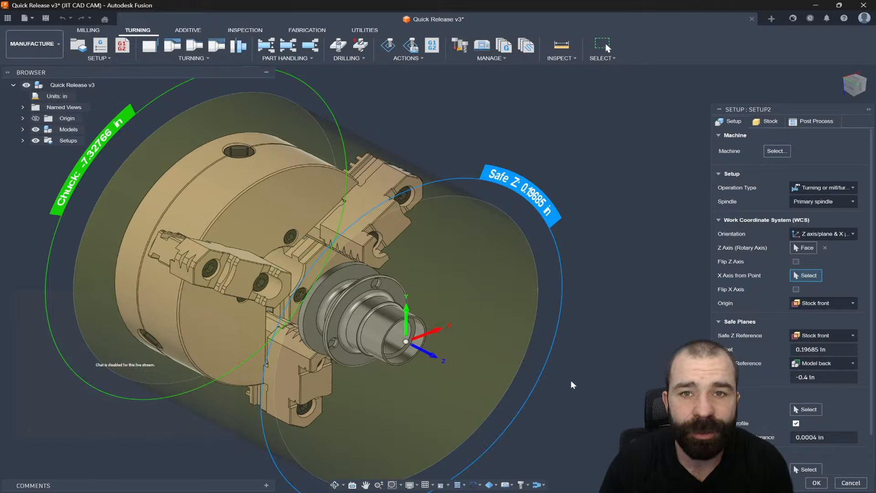
click(797, 276)
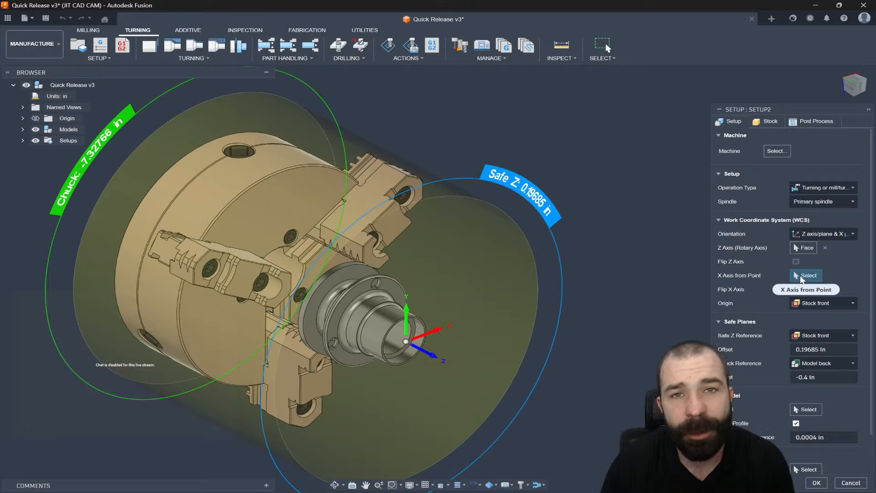
click(386, 207)
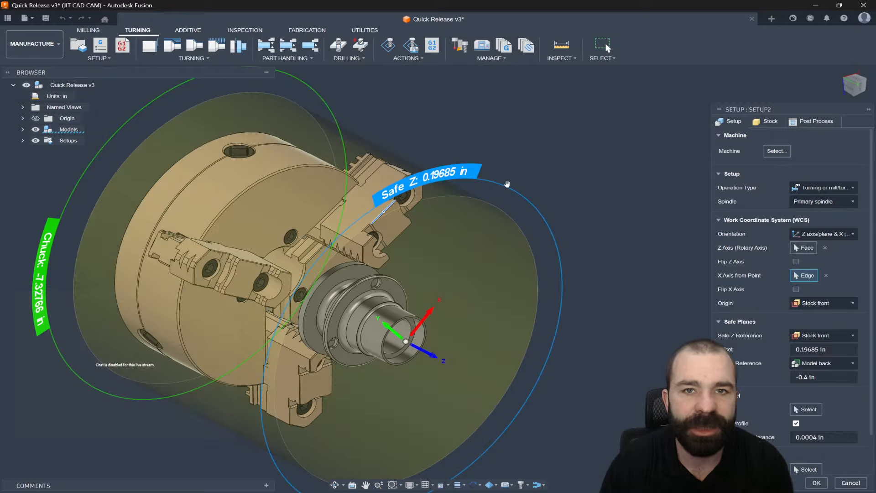
shift+middle_drag(515, 224, 433, 225)
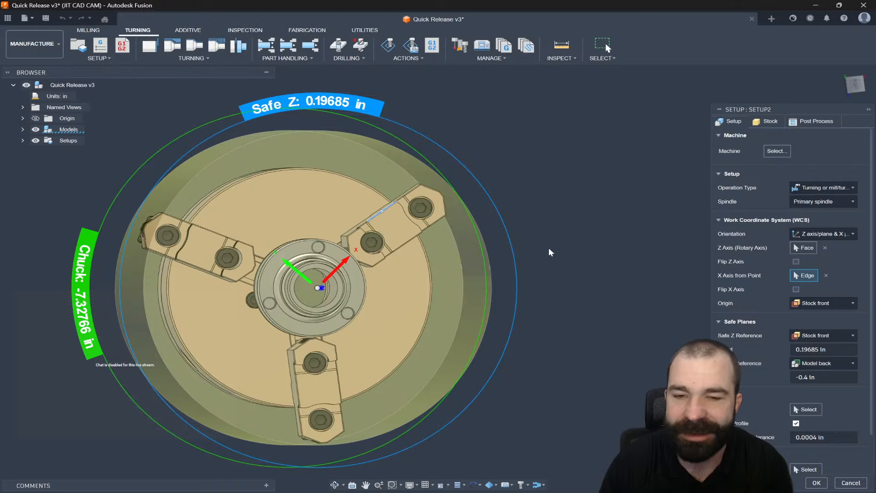
click(826, 275)
- Set the X axis from the circular edge of the upper jaw's bolt hole
scroll(458, 226, up, 5)
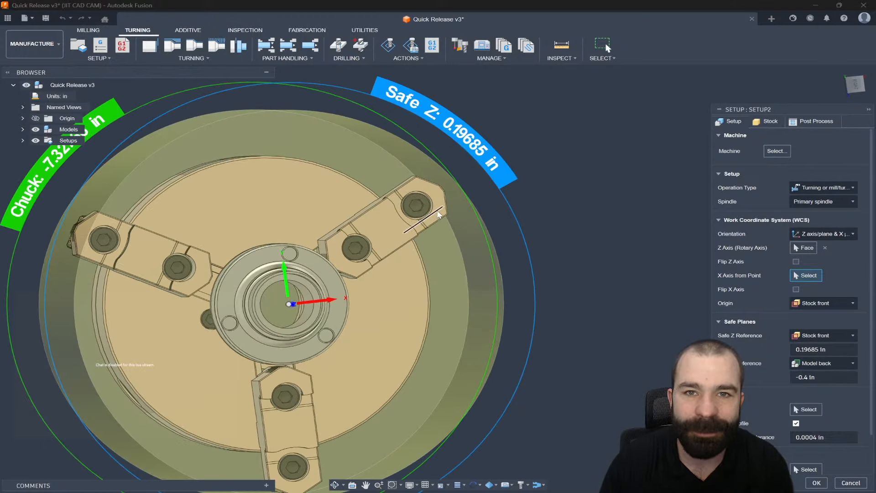
click(431, 202)
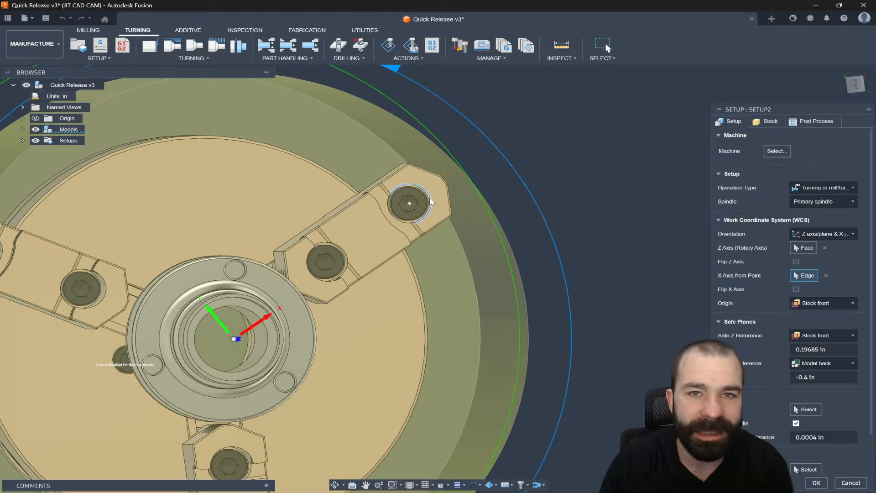
scroll(429, 203, down, 1)
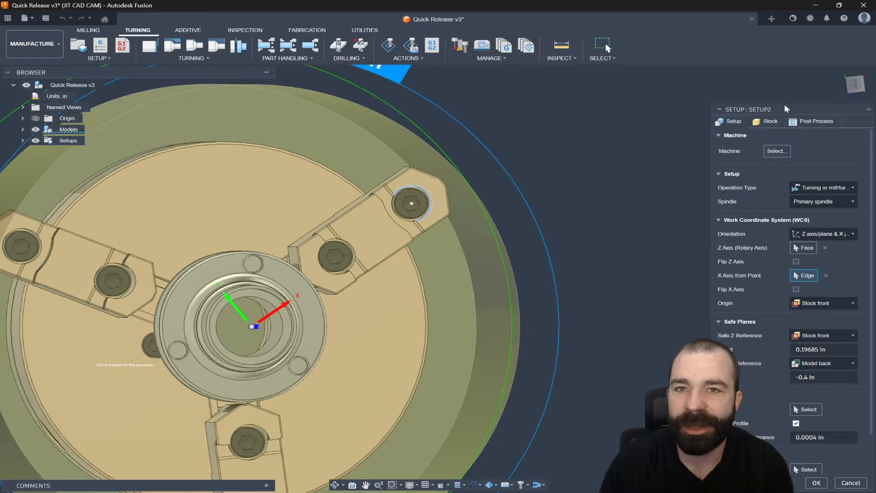
- Clear the bolt-hole edge selection from the X axis field
click(855, 85)
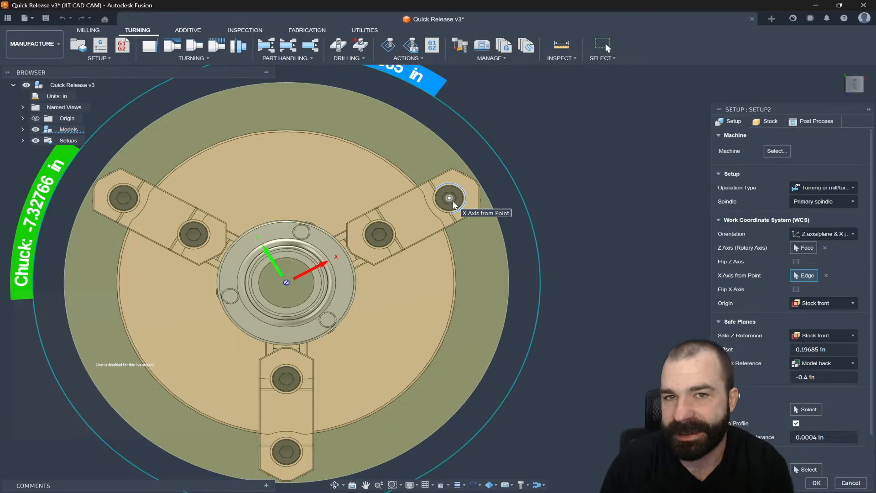
shift+middle_drag(453, 204, 483, 221)
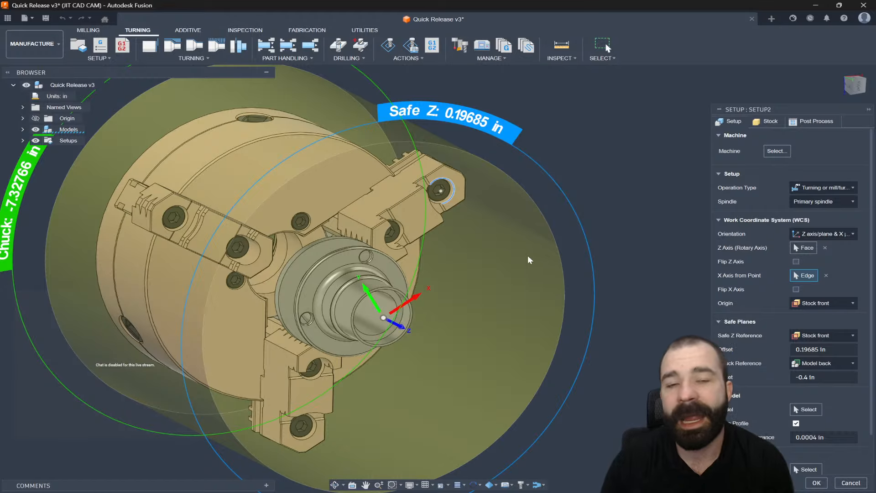
click(827, 275)
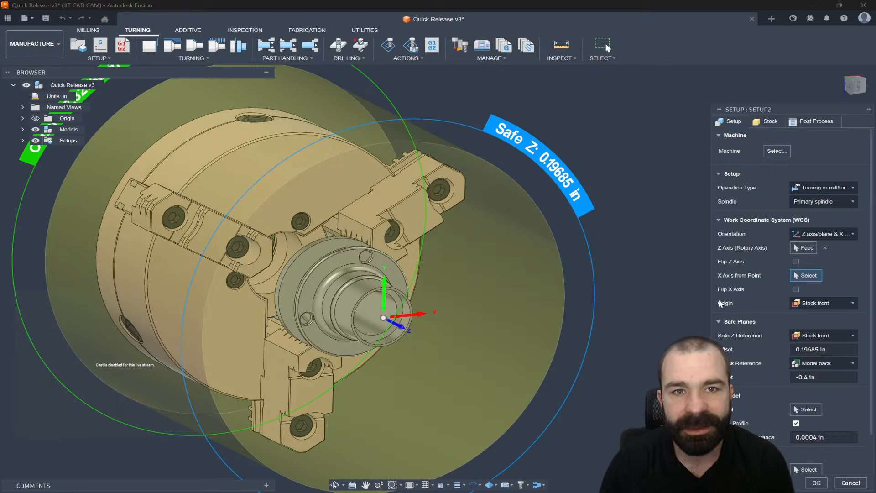
- Switch the WCS orientation to Model orientation
click(854, 86)
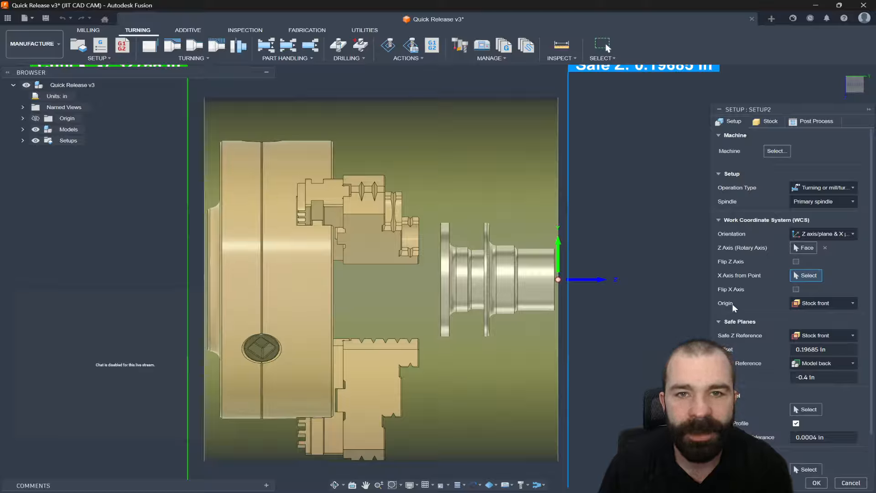
click(819, 234)
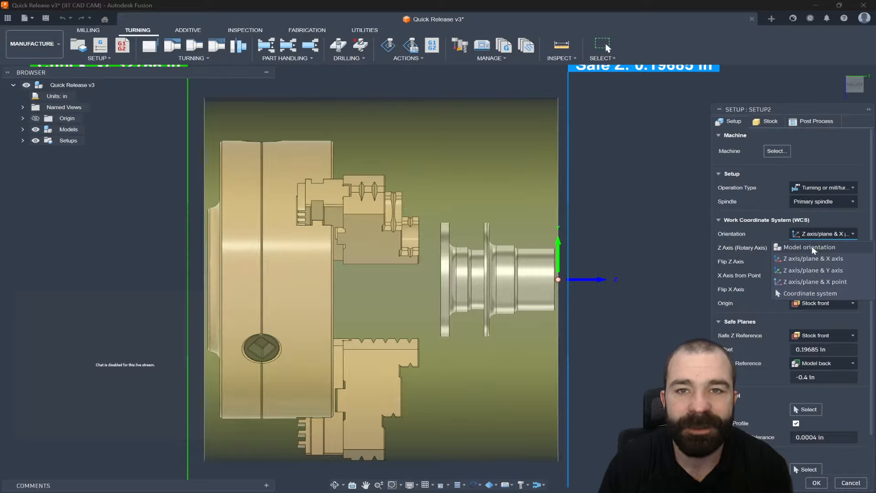
click(814, 248)
scroll(509, 255, down, 4)
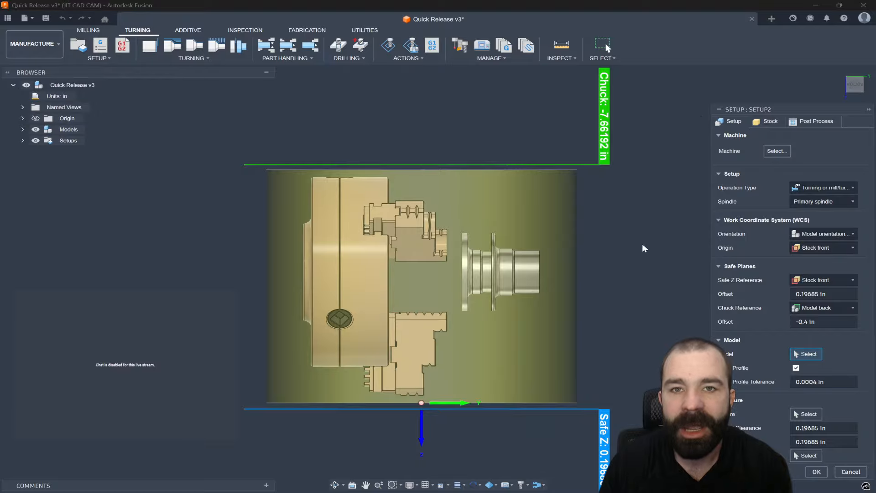
shift+middle_drag(584, 232, 479, 267)
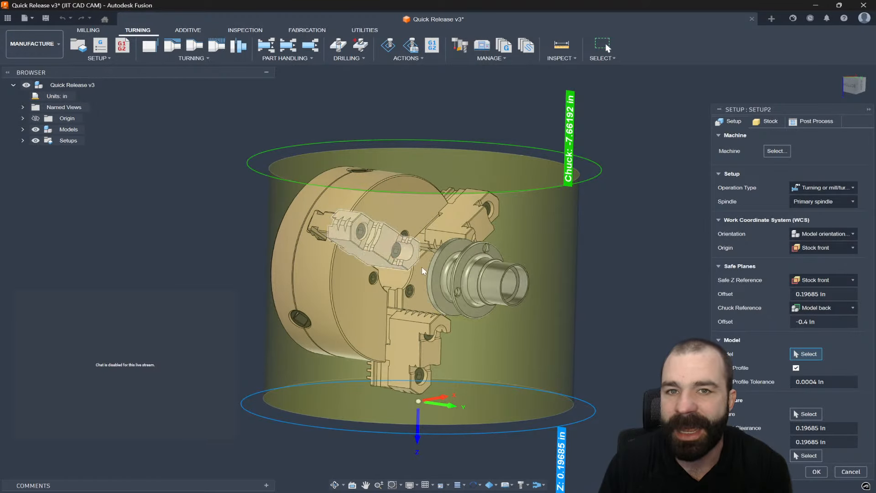
- Set the WCS orientation to Z axis/plane & X axis
click(821, 234)
click(817, 258)
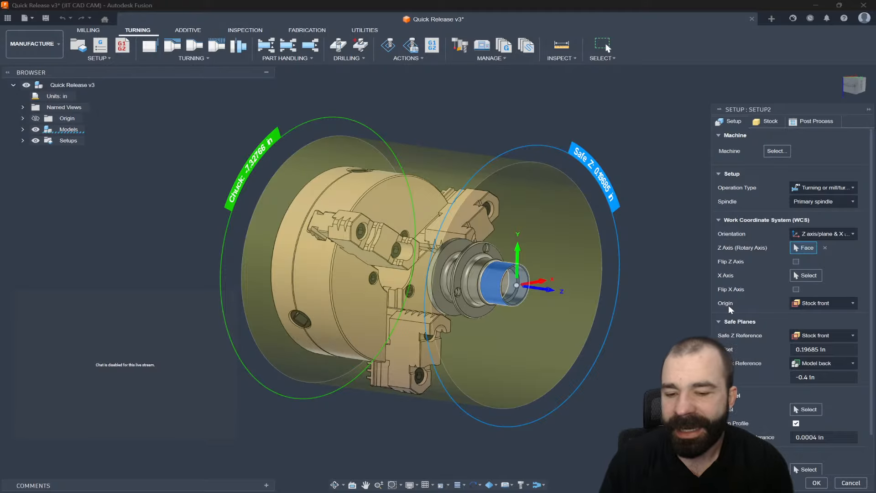
- Inspect the work coordinate system origin at the part's front face from side and isometric views
click(852, 87)
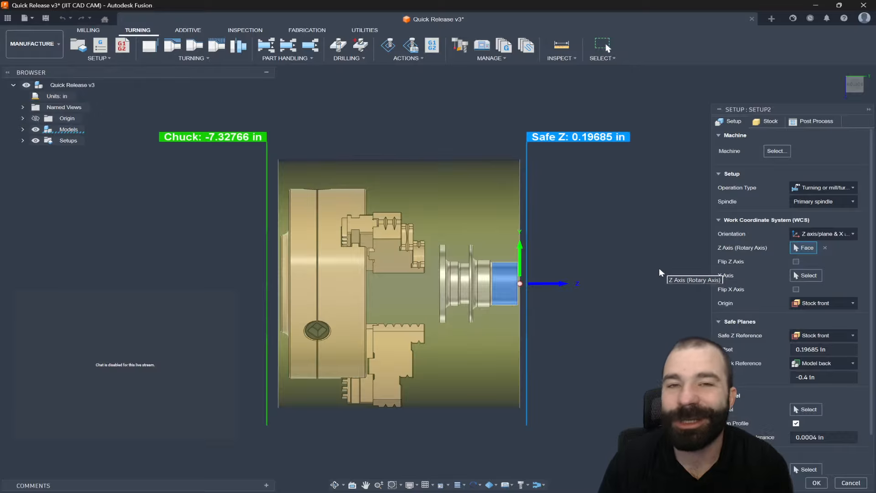
scroll(639, 302, up, 3)
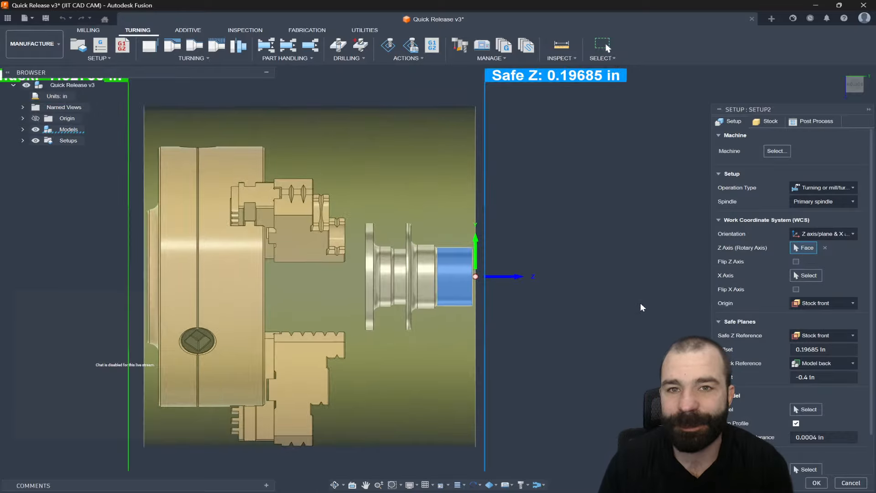
scroll(641, 302, up, 2)
scroll(479, 274, up, 2)
scroll(423, 267, up, 2)
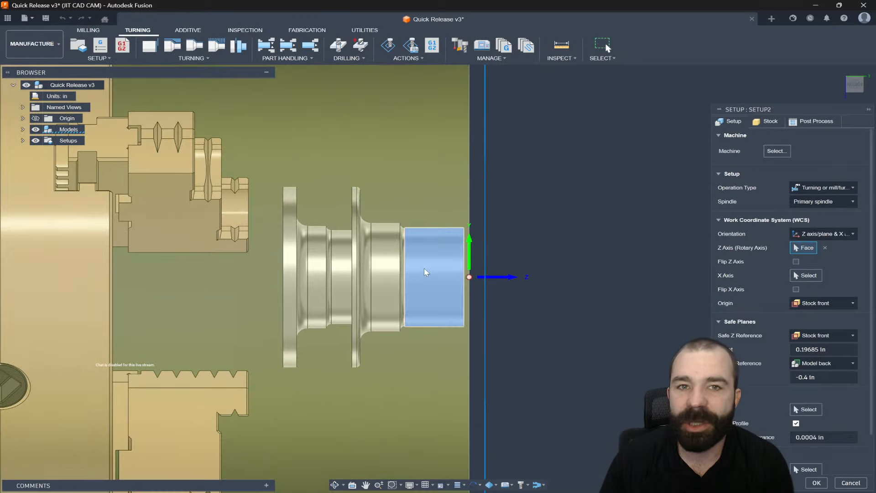
scroll(424, 268, up, 1)
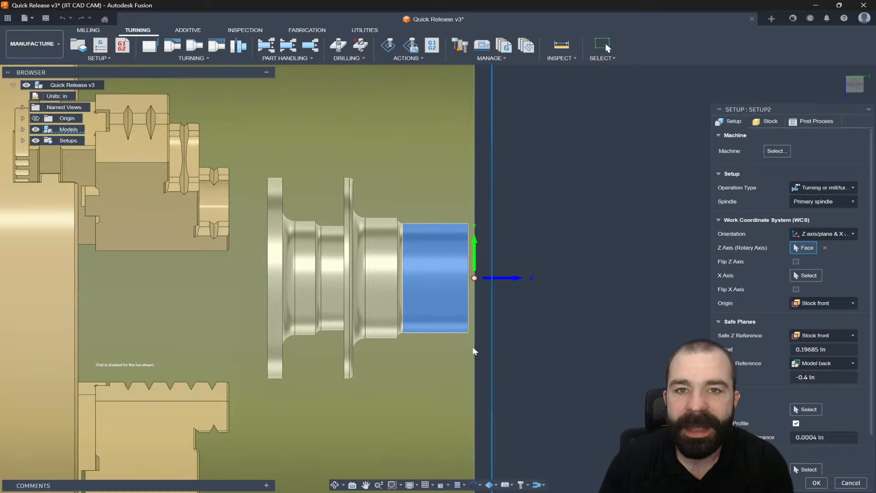
scroll(465, 381, down, 3)
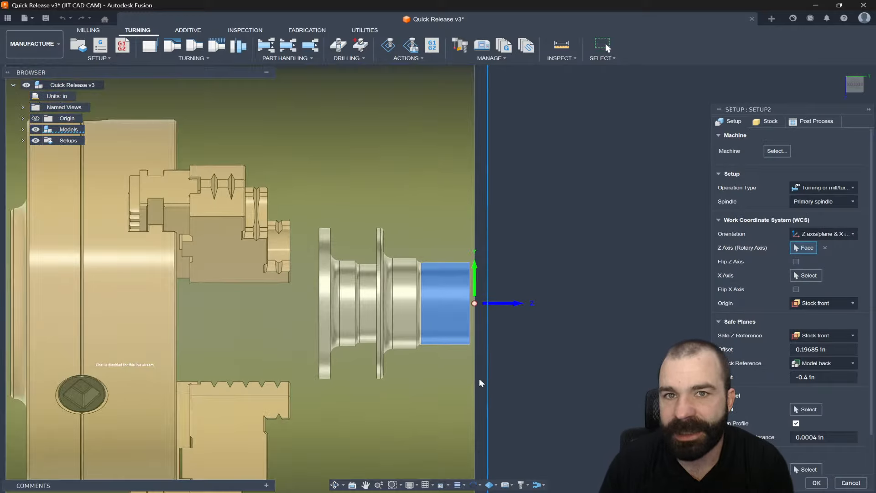
click(859, 82)
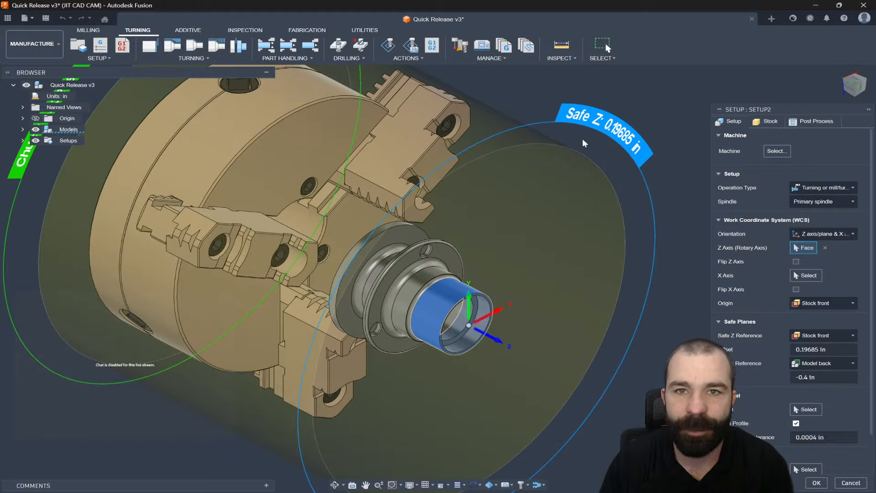
click(849, 87)
scroll(476, 317, up, 6)
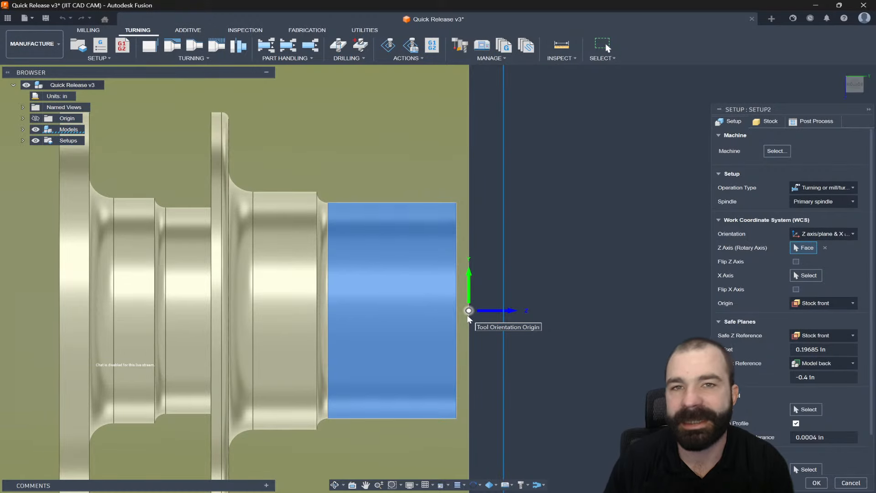
scroll(568, 307, down, 3)
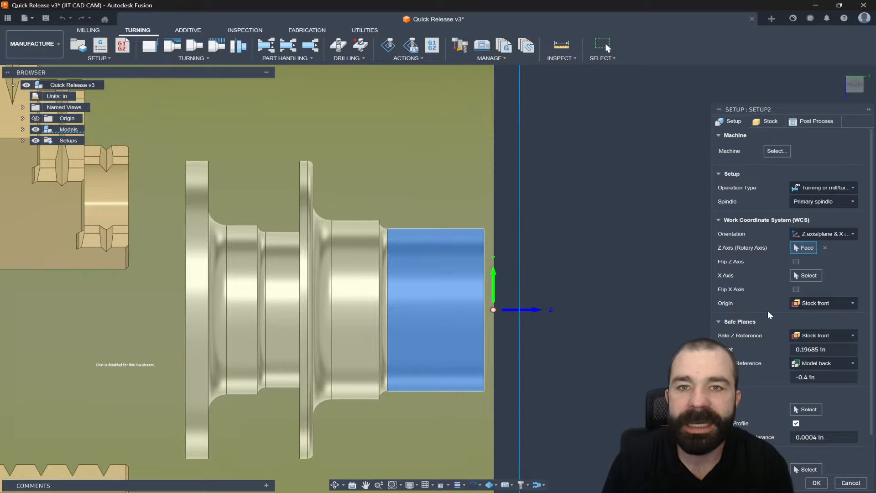
- Try setting the WCS origin to Model front, then restore it to Stock front
click(804, 303)
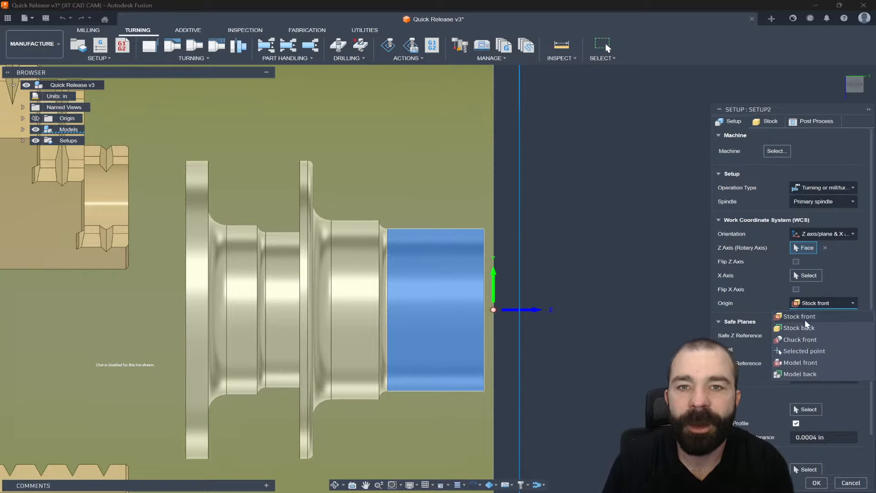
click(802, 361)
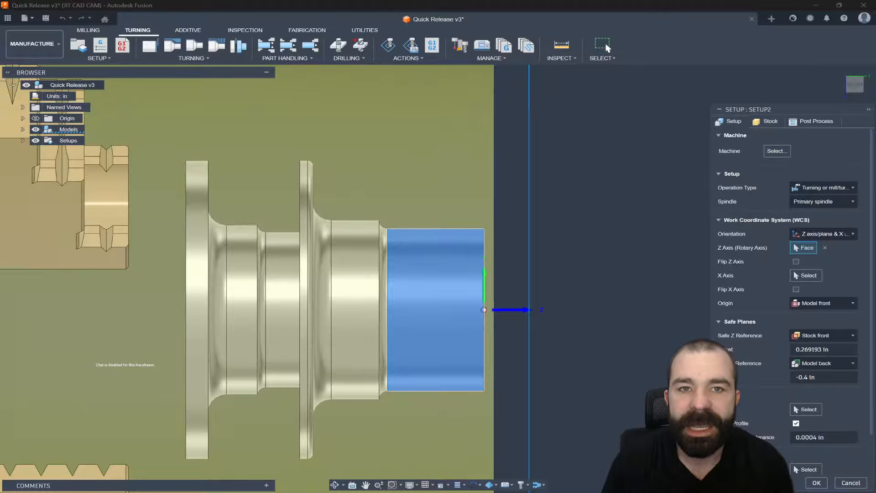
scroll(495, 325, up, 4)
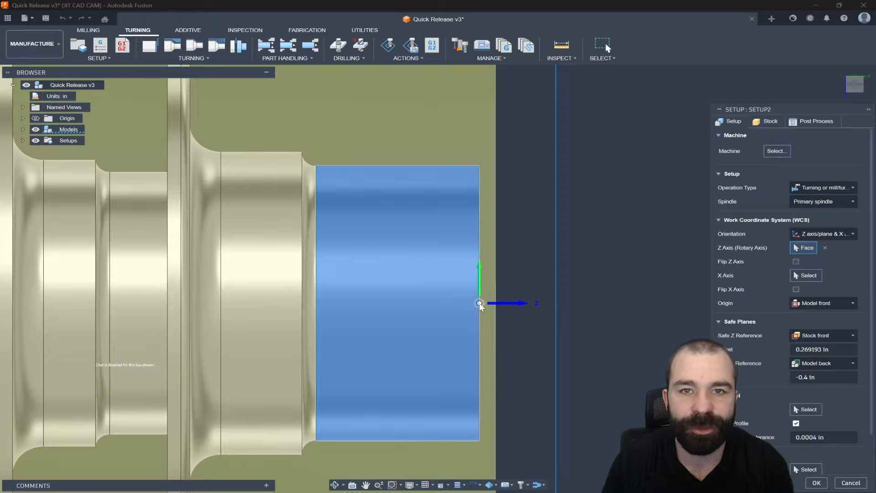
scroll(484, 315, down, 2)
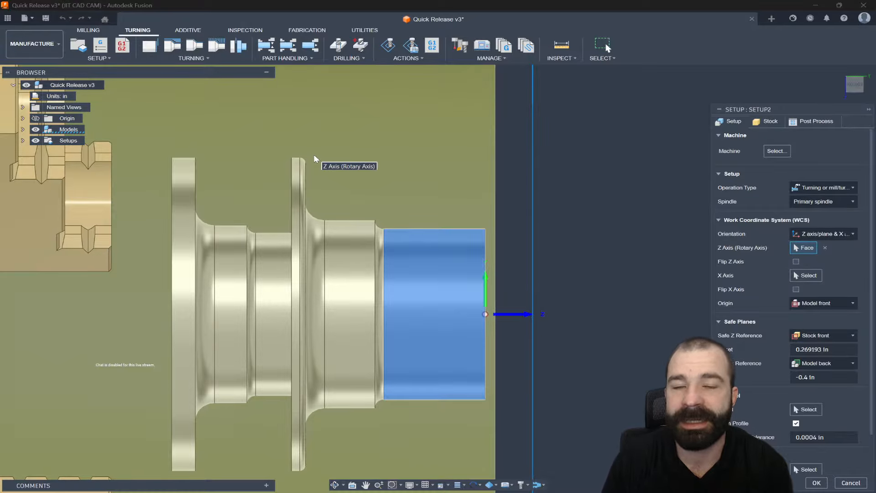
scroll(366, 184, down, 1)
scroll(365, 184, down, 1)
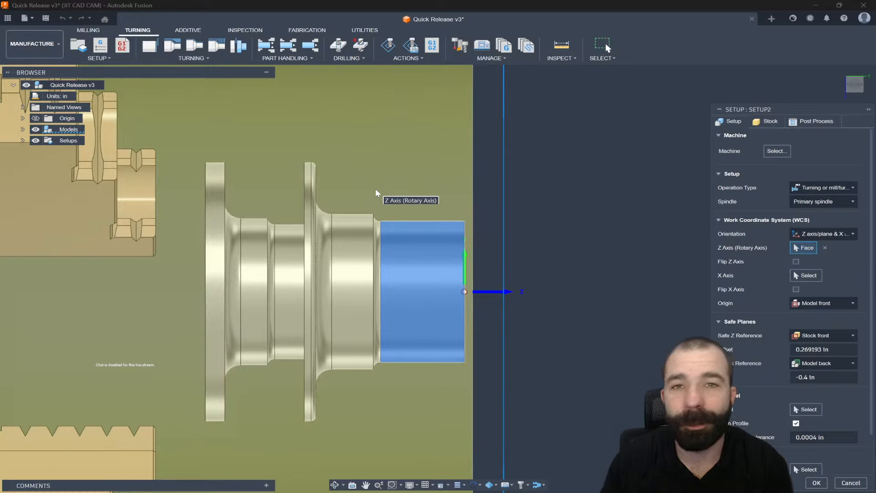
click(812, 306)
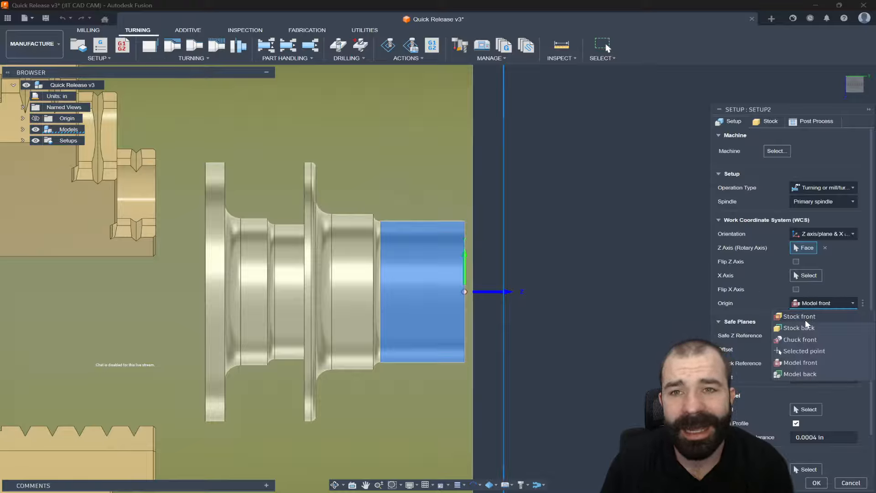
click(804, 317)
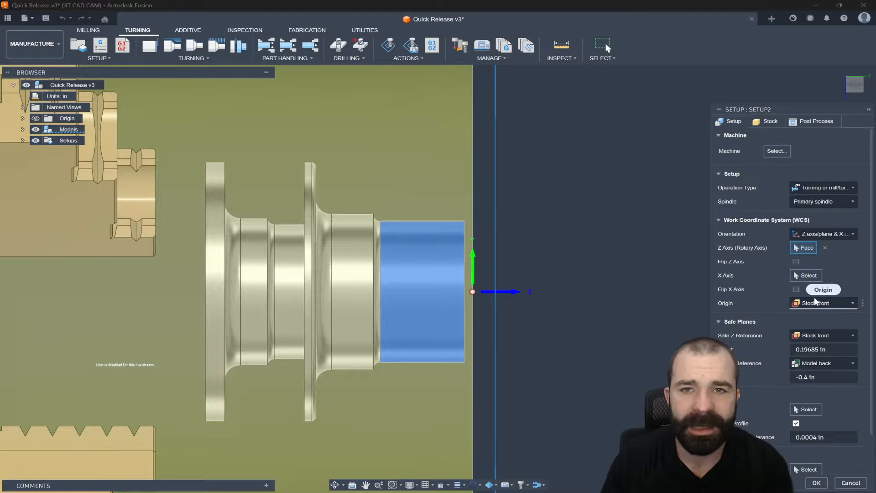
- Set the chuck reference to Selection and pick the front face of the upper chuck jaw
scroll(545, 274, down, 2)
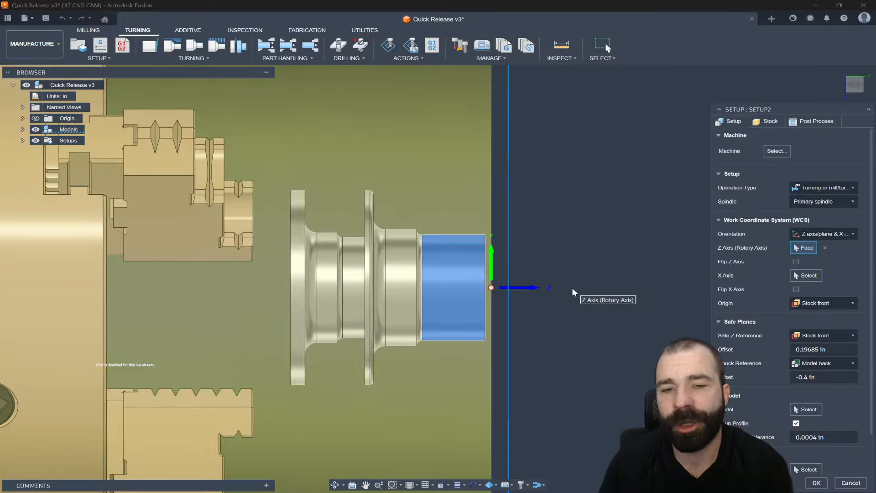
scroll(550, 283, down, 1)
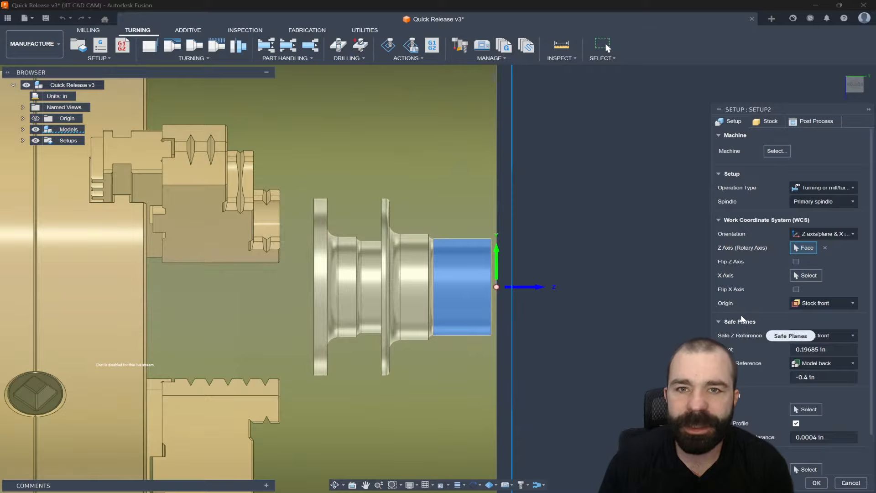
scroll(613, 310, down, 4)
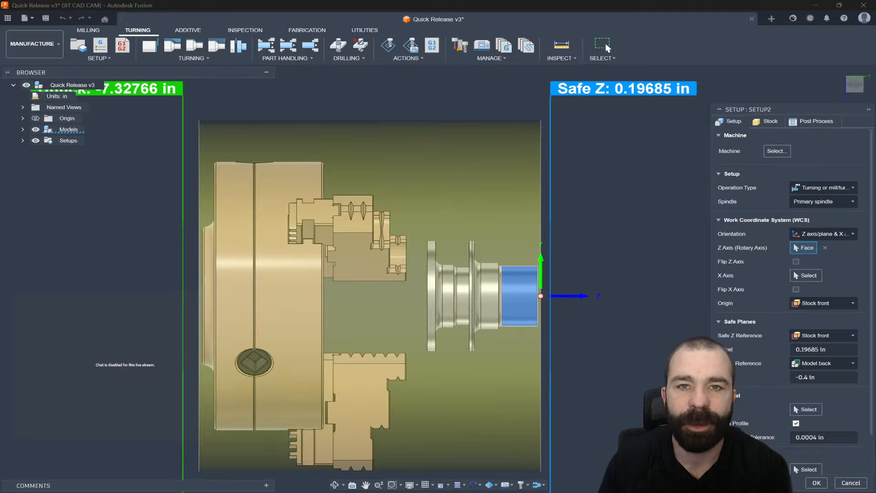
shift+middle_drag(443, 269, 422, 260)
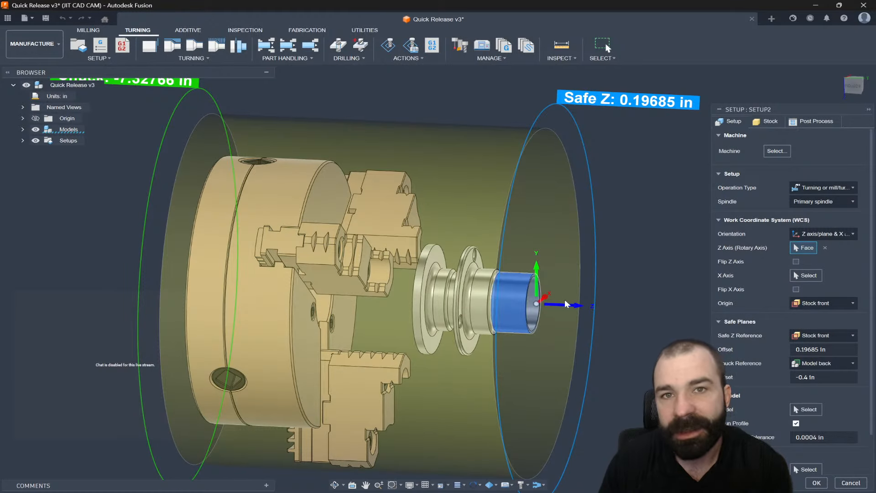
click(814, 364)
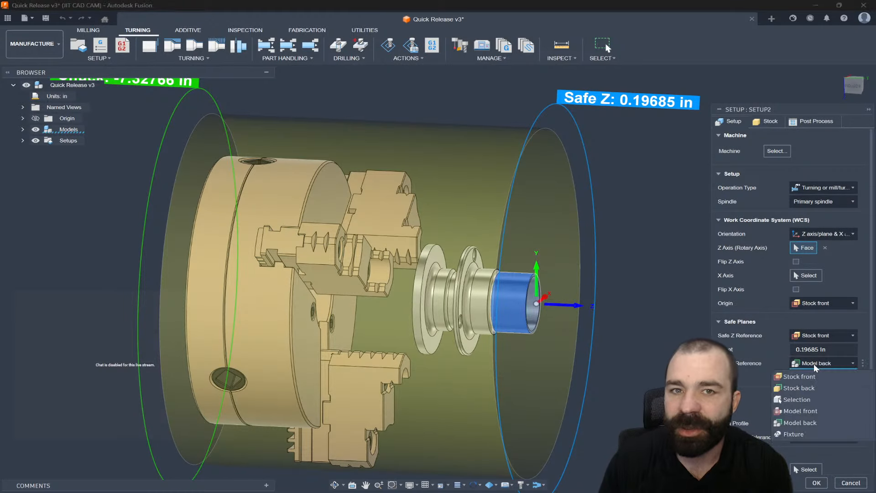
click(800, 399)
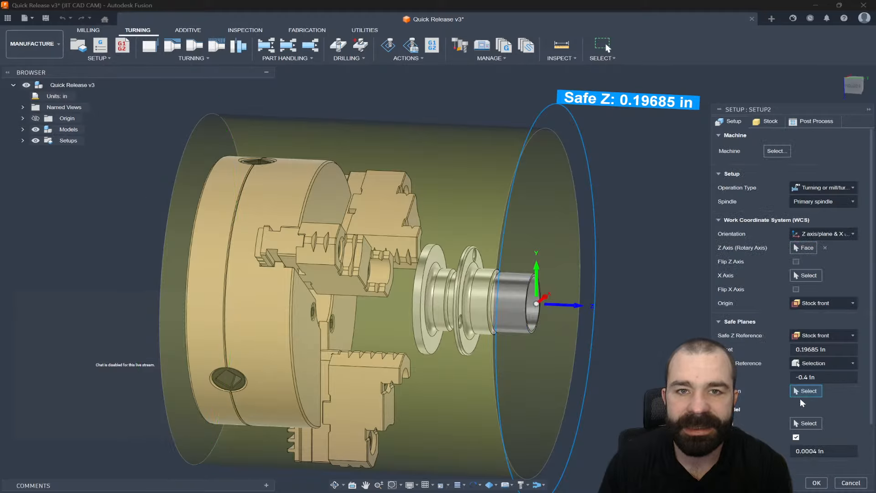
scroll(394, 287, up, 3)
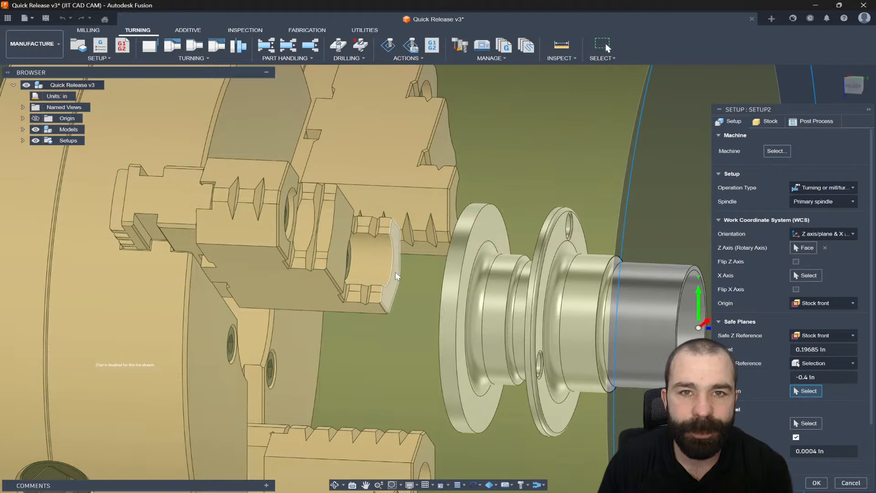
click(396, 272)
- Set the chuck reference offset to .1 in
scroll(397, 274, down, 3)
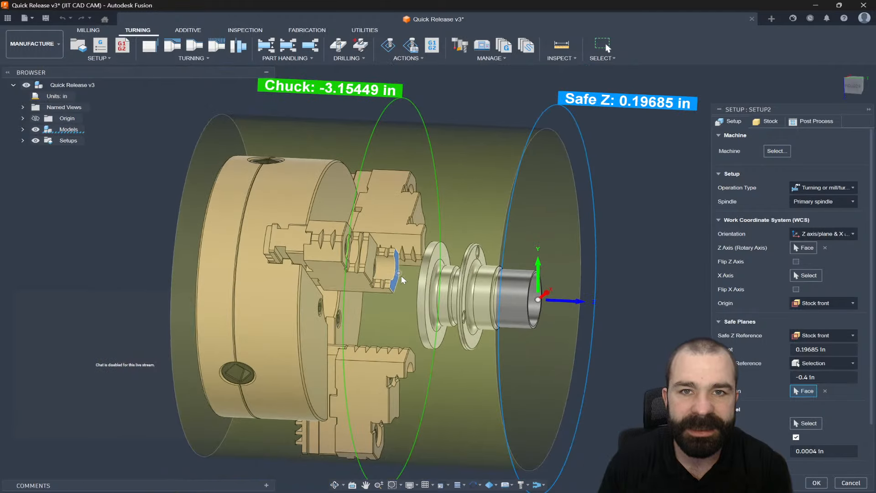
click(853, 86)
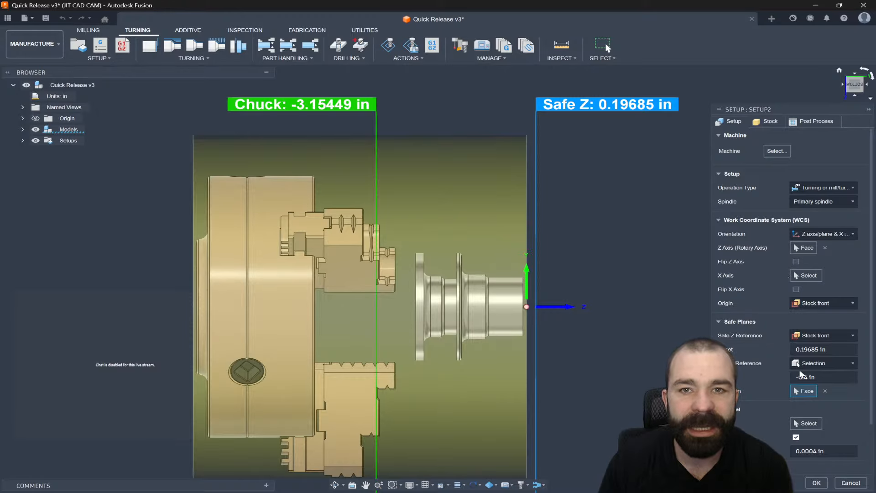
click(824, 377)
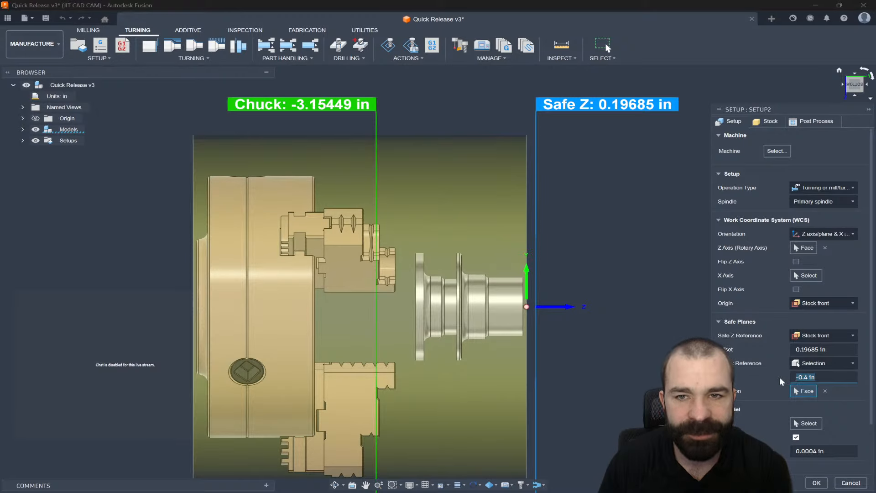
text(.)
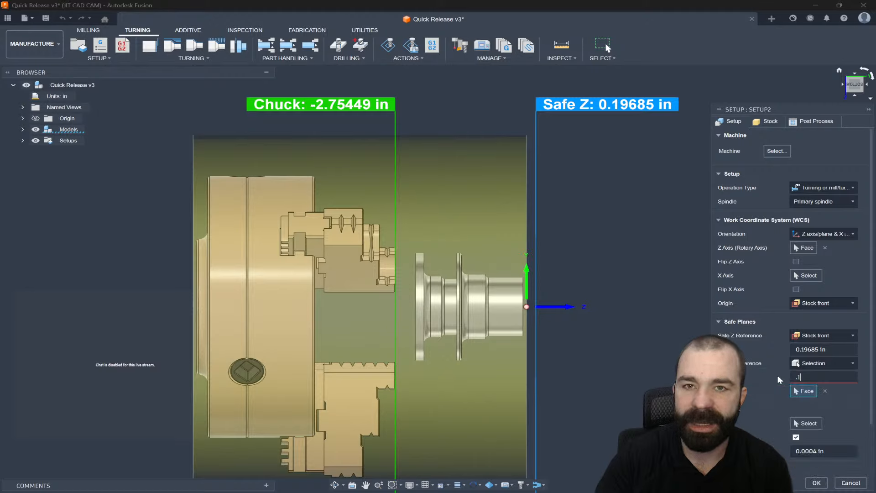
text(1)
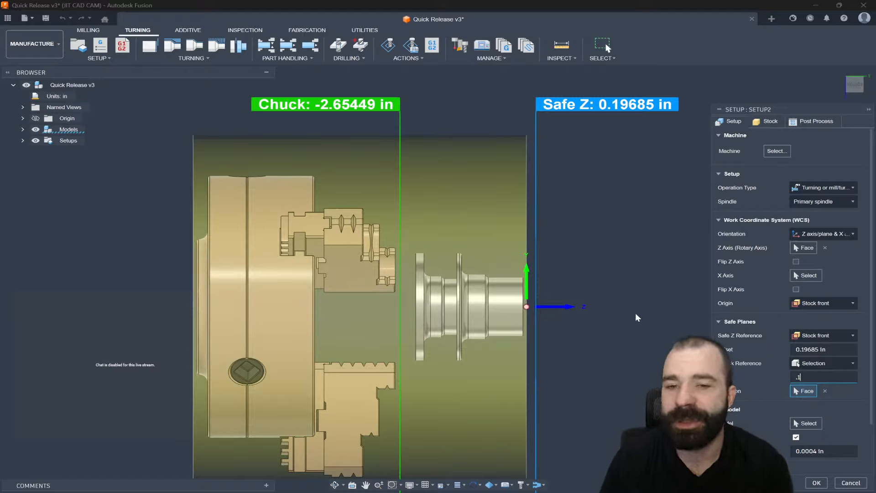
- Select the Steering Quick Release body as the setup's model
scroll(762, 370, down, 1)
scroll(762, 371, down, 1)
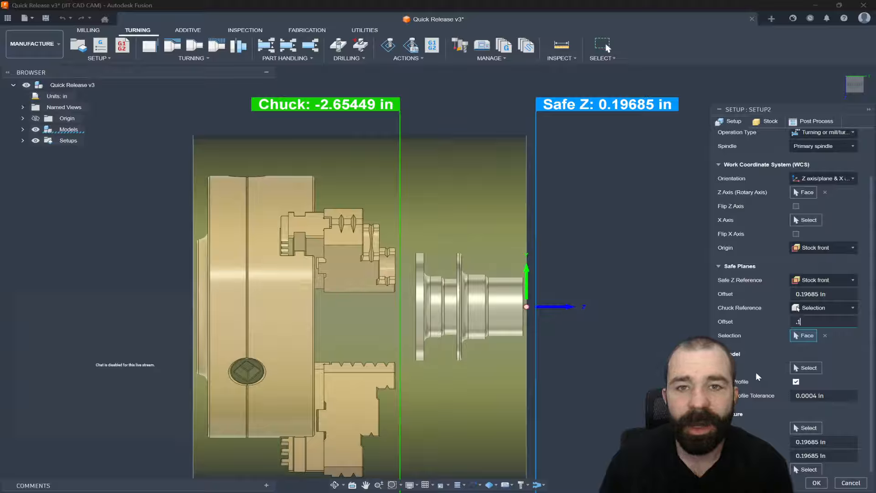
click(805, 367)
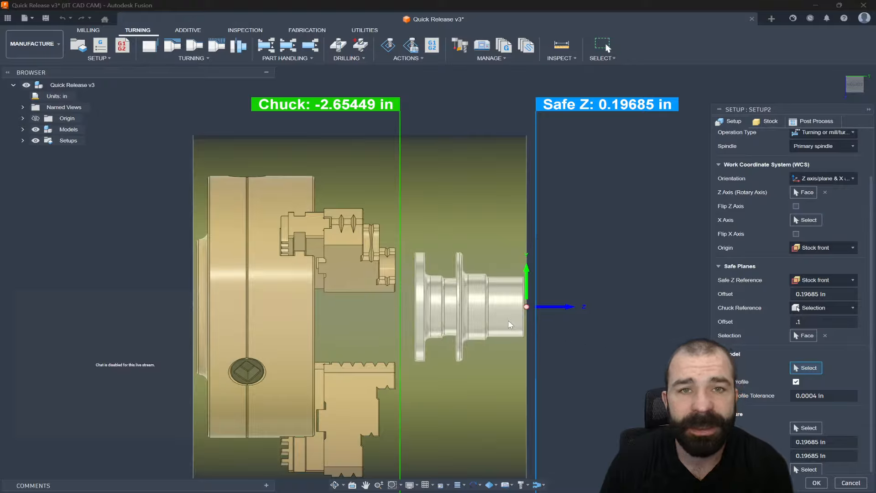
click(22, 130)
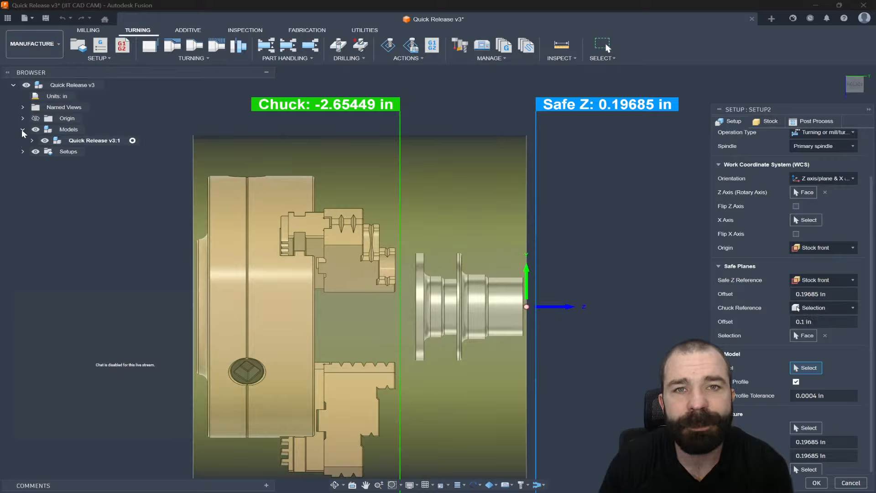
click(31, 141)
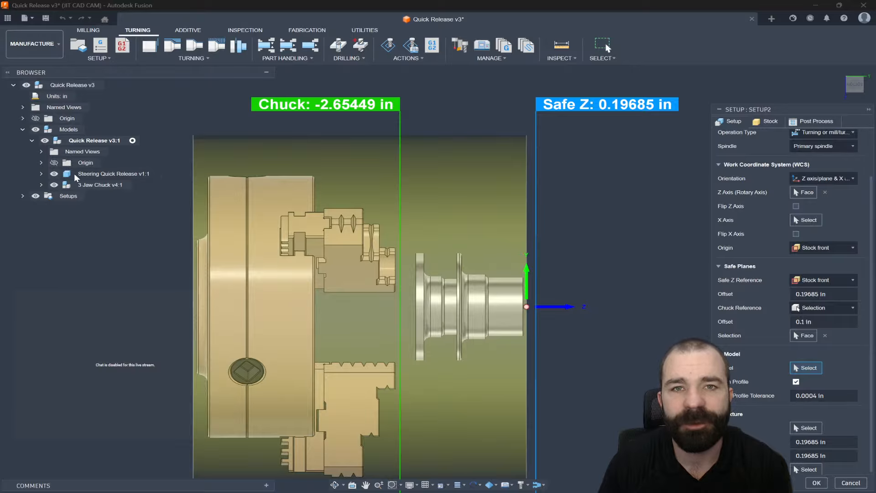
click(81, 174)
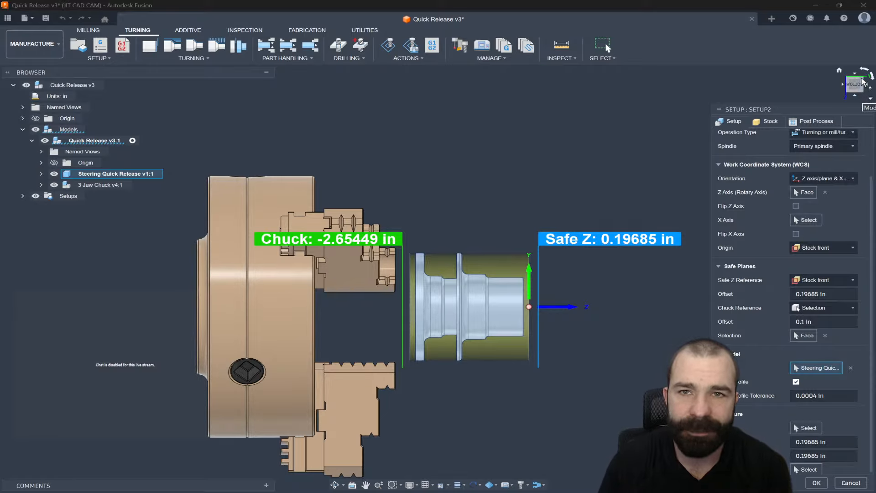
click(860, 95)
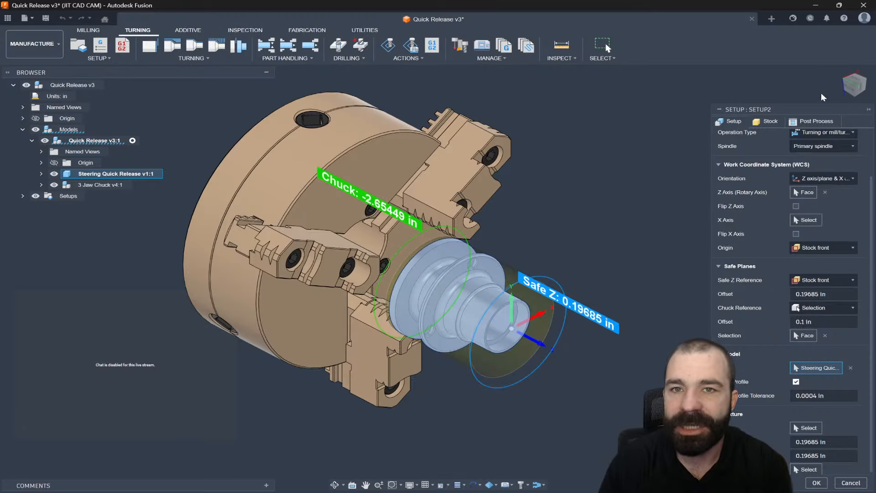
click(858, 88)
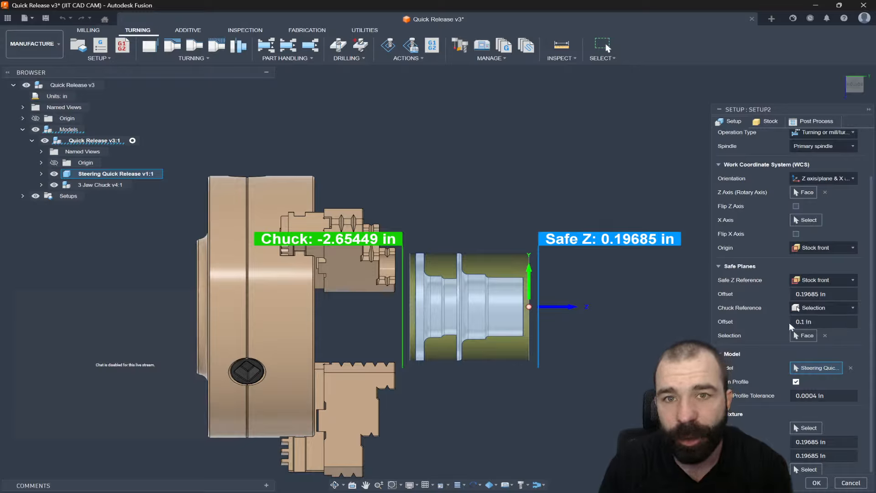
- Set the chuck reference to Model back with an offset of -.4 in
click(816, 307)
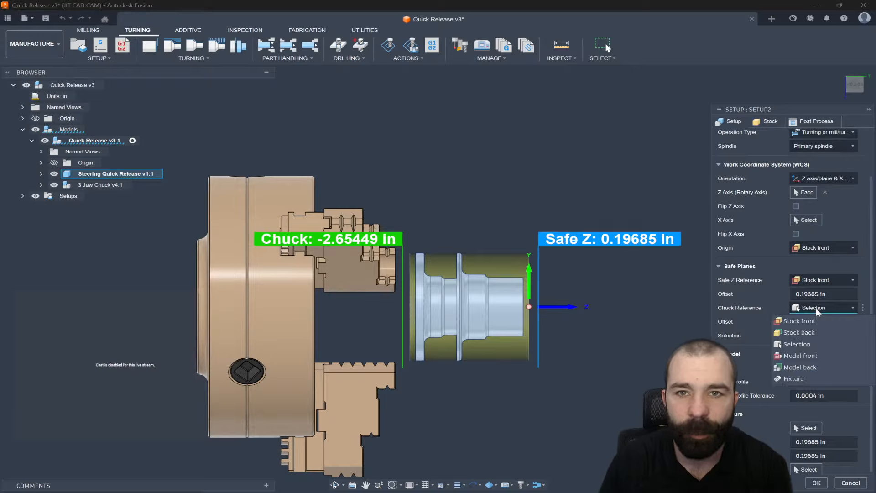
click(799, 367)
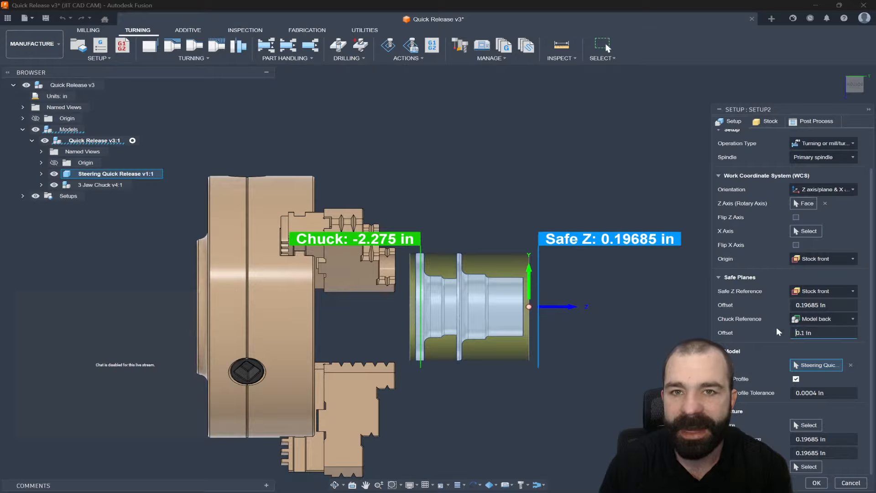
key(Delete)
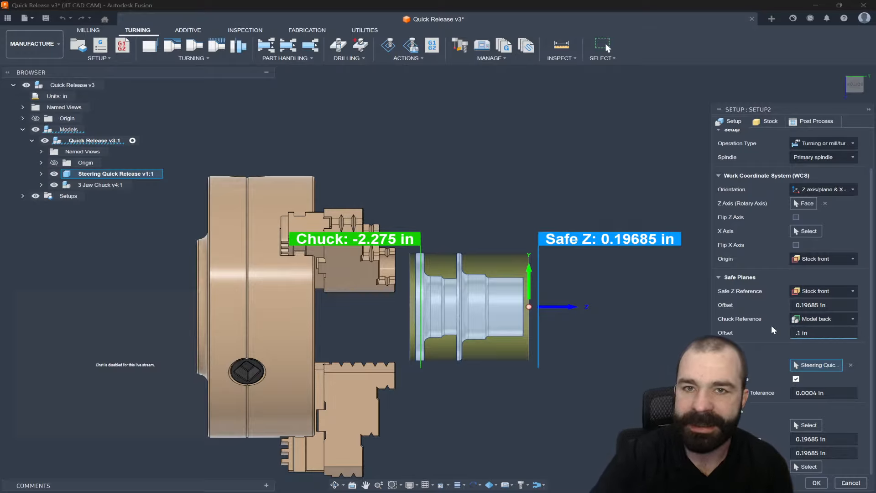
key(Delete)
key(Delete)
key(Delete)
key(Delete)
key(Delete)
text(-)
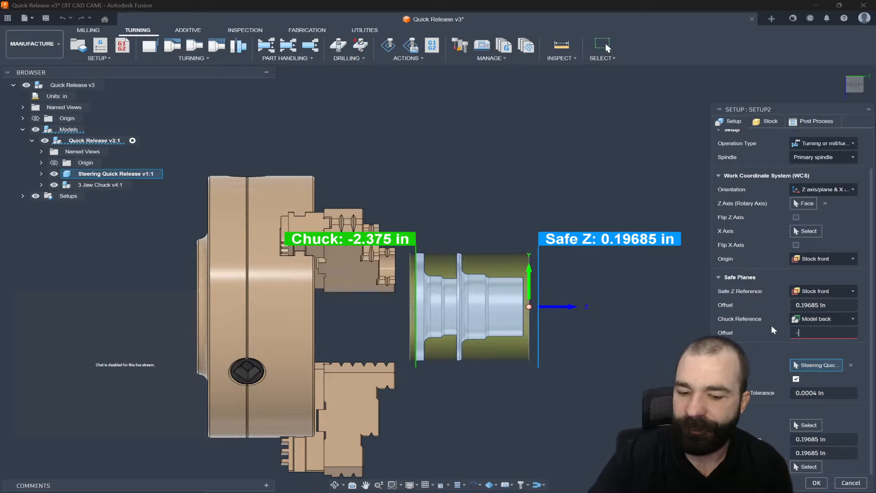
text(.4)
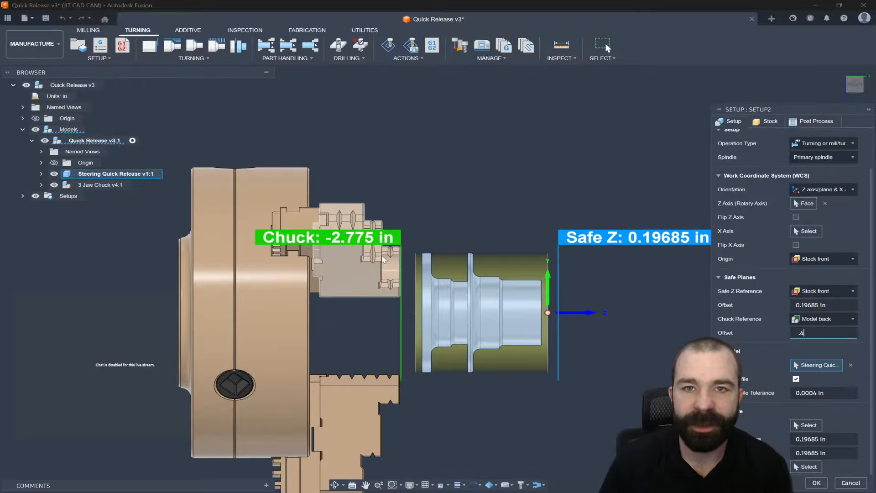
scroll(401, 252, up, 5)
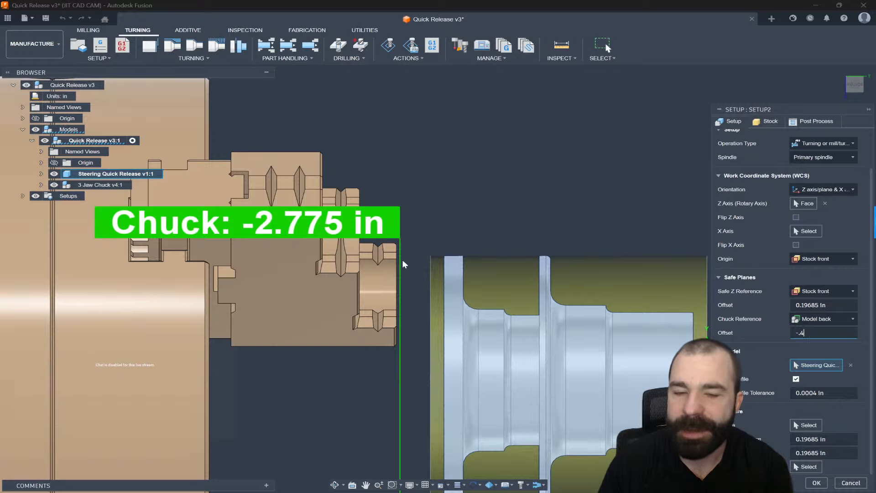
scroll(408, 247, down, 4)
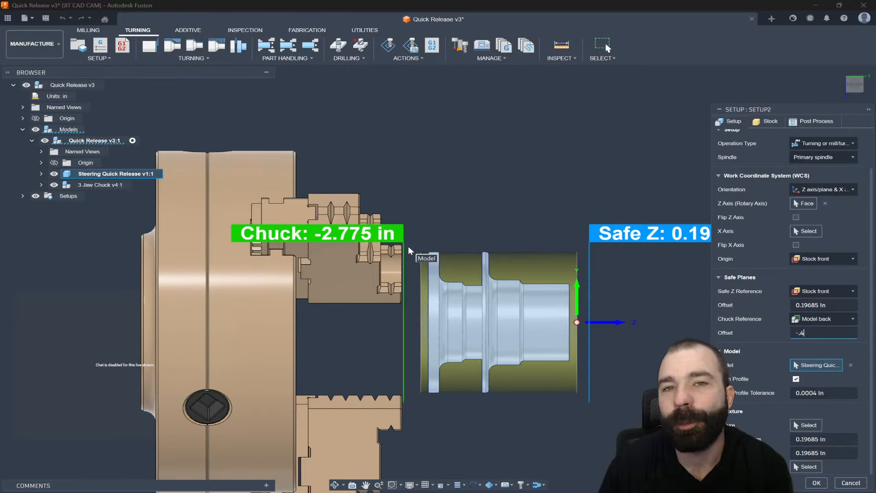
scroll(409, 248, down, 2)
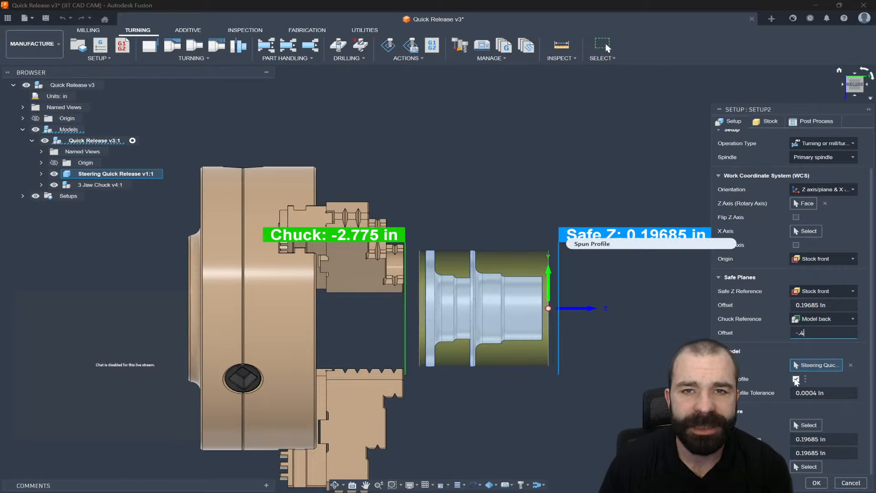
- Review the Spun Profile option and its tolerance while orbiting around the part in the chuck
mouse_move(797, 381)
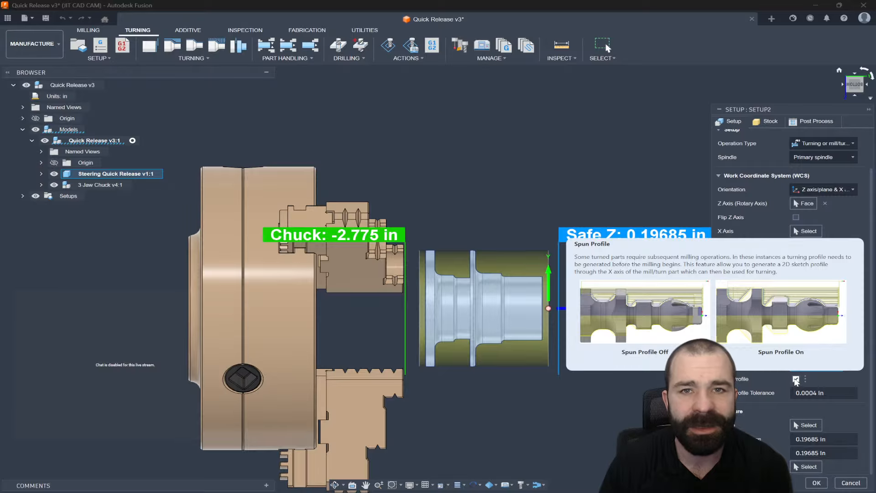
shift+middle_drag(632, 301, 568, 325)
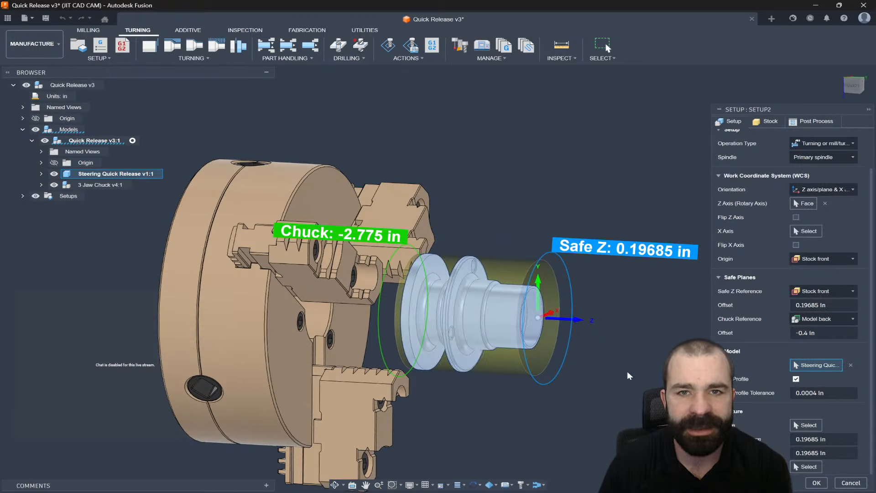
mouse_move(641, 363)
shift+middle_down()
mouse_move(612, 363)
mouse_move(628, 364)
shift+middle_up()
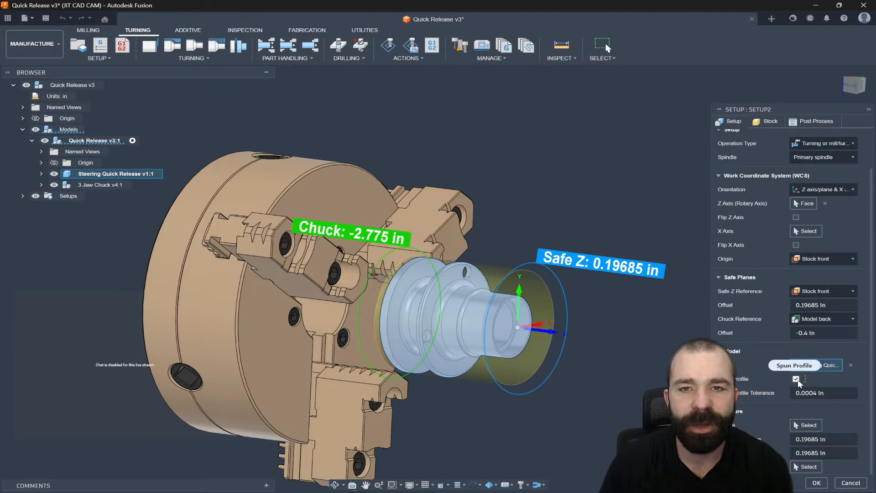
drag(829, 393, 781, 392)
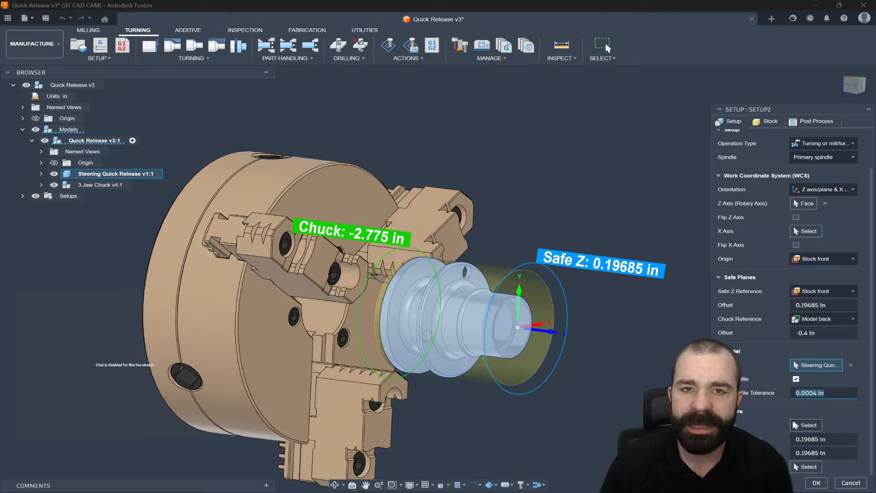
click(806, 425)
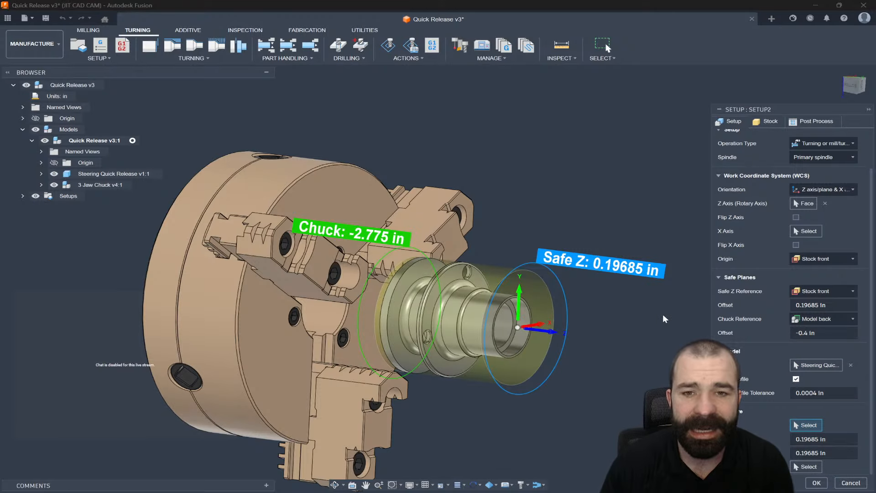
scroll(662, 314, down, 1)
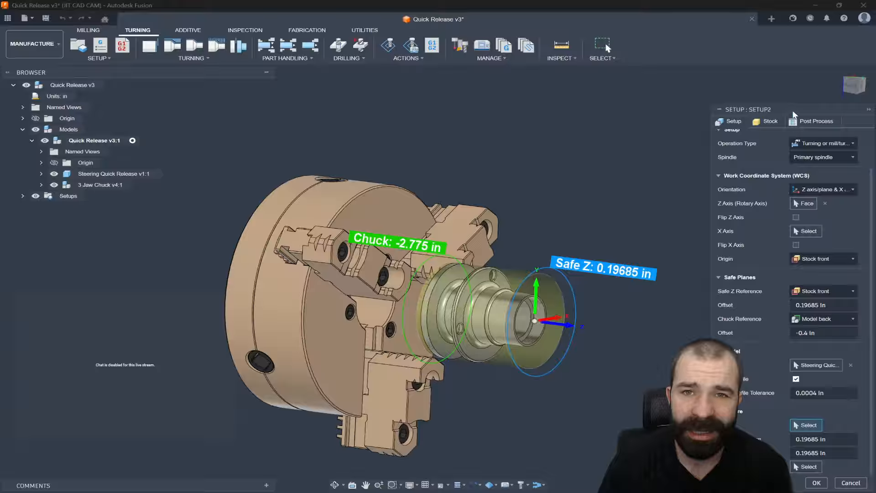
drag(788, 109, 669, 186)
scroll(655, 271, up, 1)
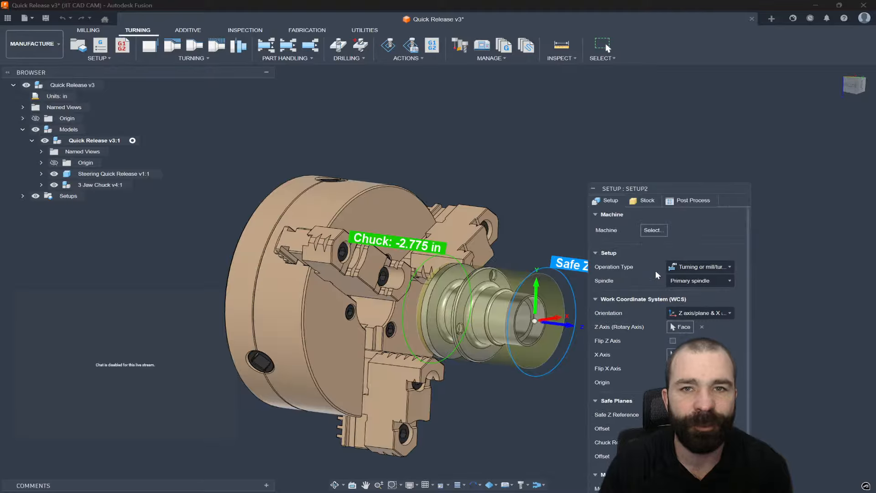
scroll(655, 271, down, 1)
drag(663, 187, 873, 150)
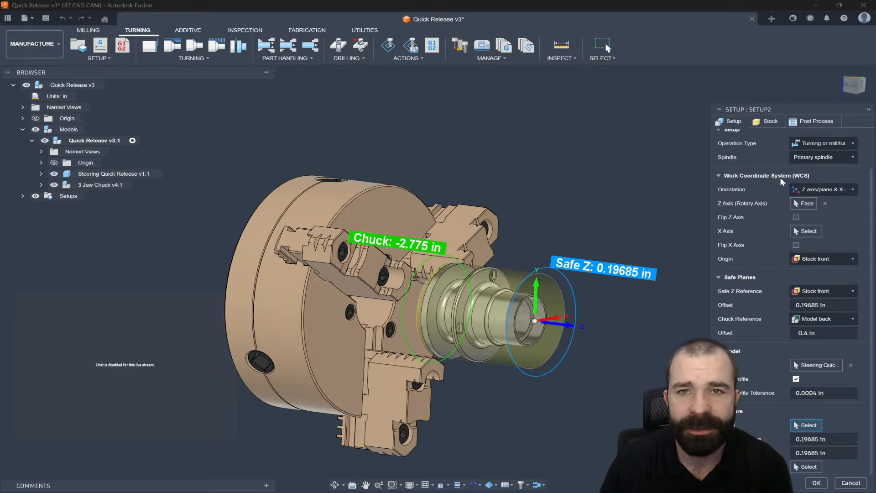
- Open the stock settings and set the stock diameter to 3.0 in
click(770, 121)
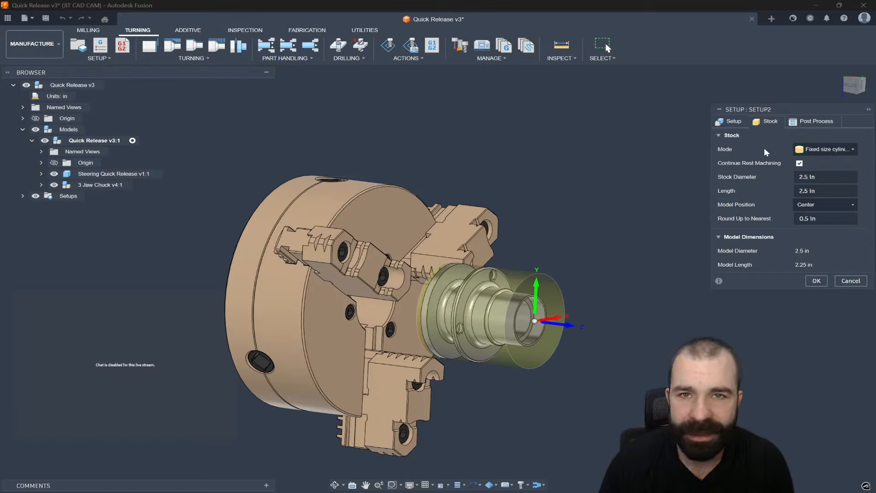
click(731, 122)
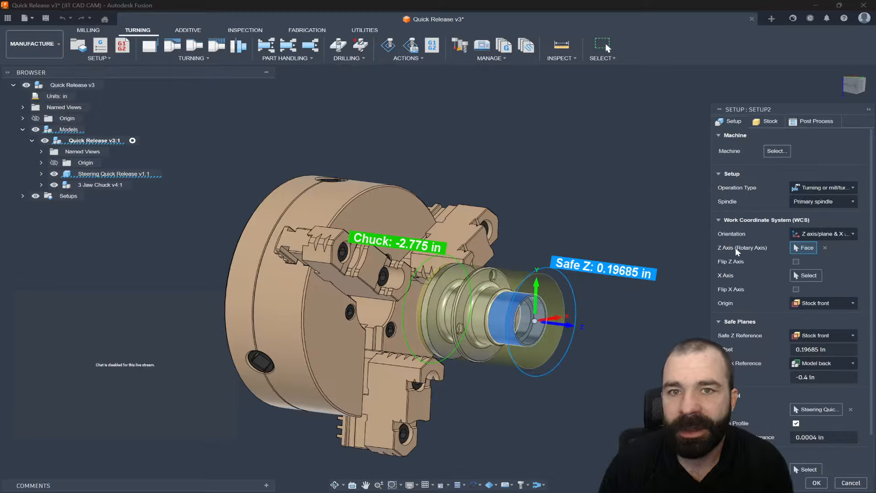
click(774, 123)
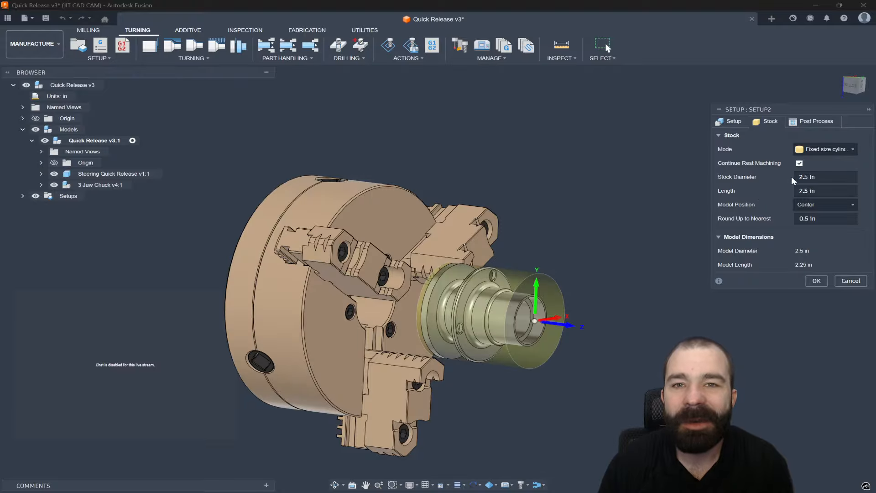
click(830, 180)
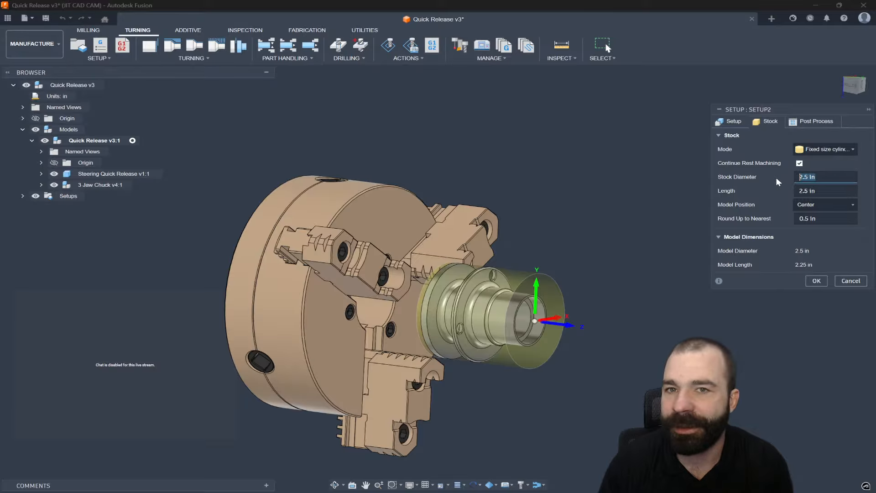
text(3.0)
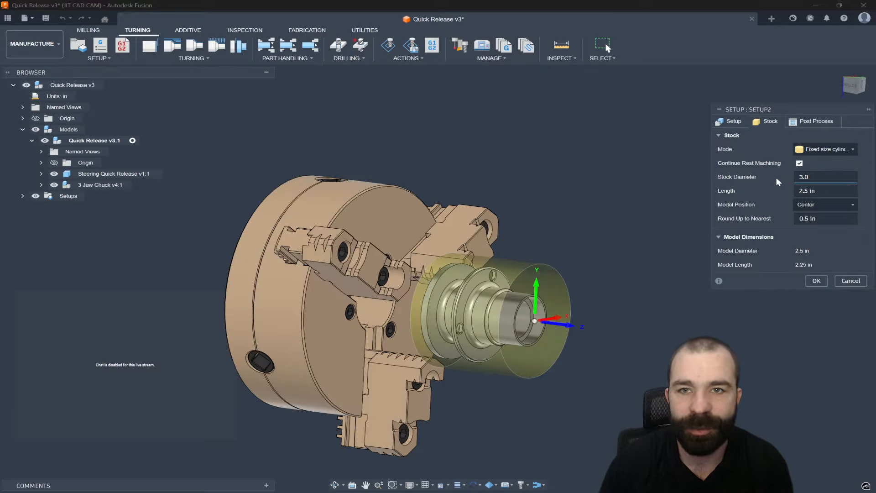
click(810, 190)
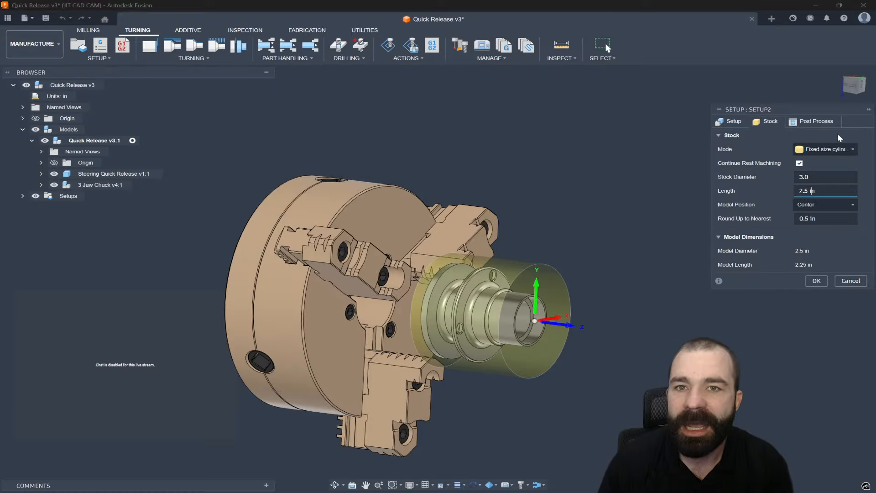
- Set the stock's model position to Offset from front with an offset of .03 in
click(851, 85)
scroll(566, 307, up, 5)
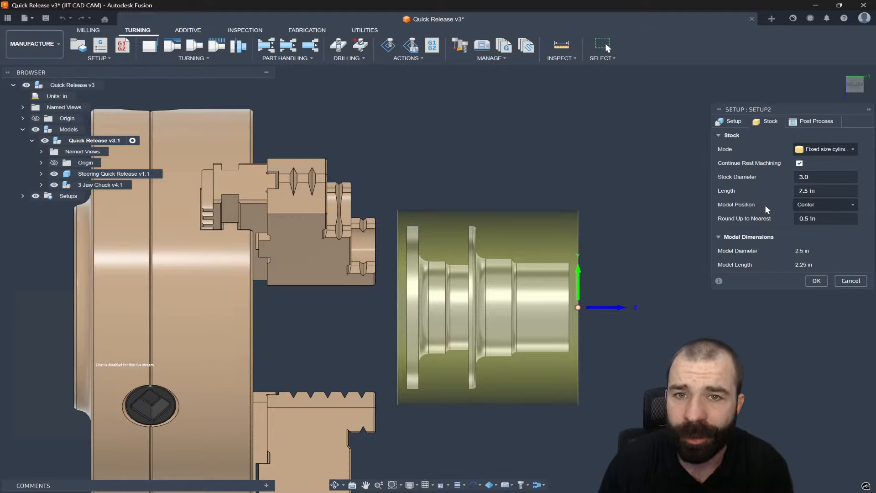
click(798, 206)
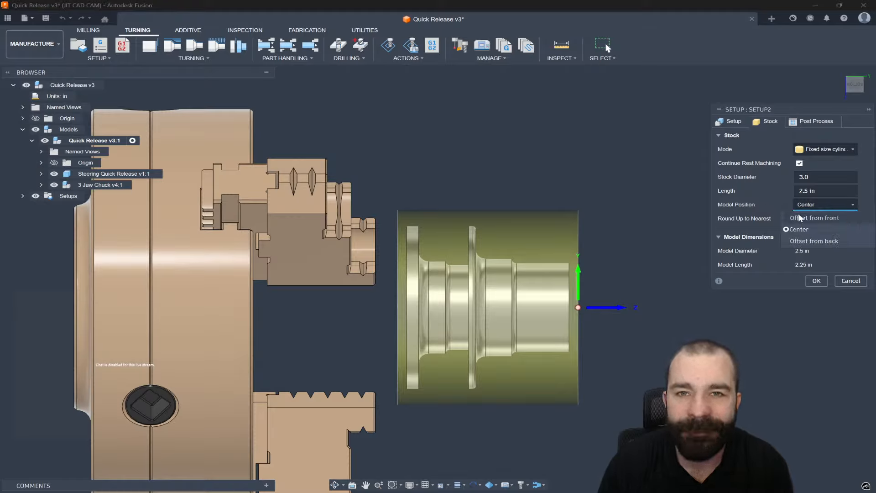
click(799, 215)
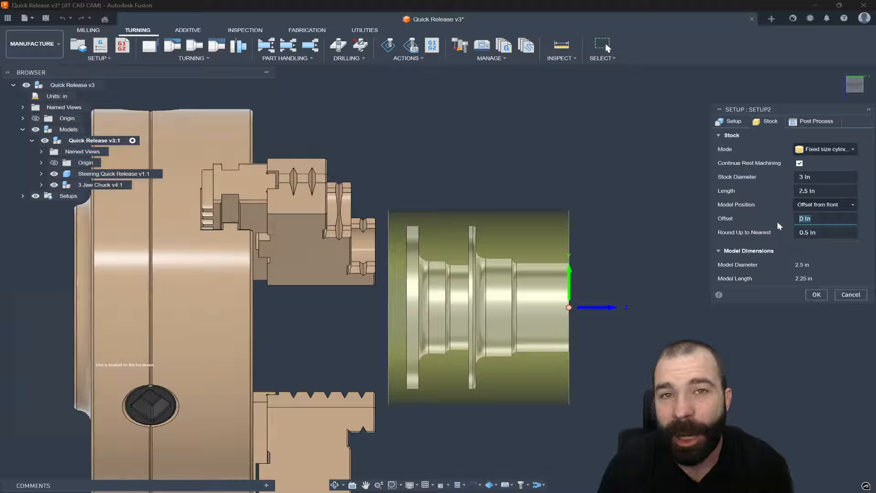
text(.03)
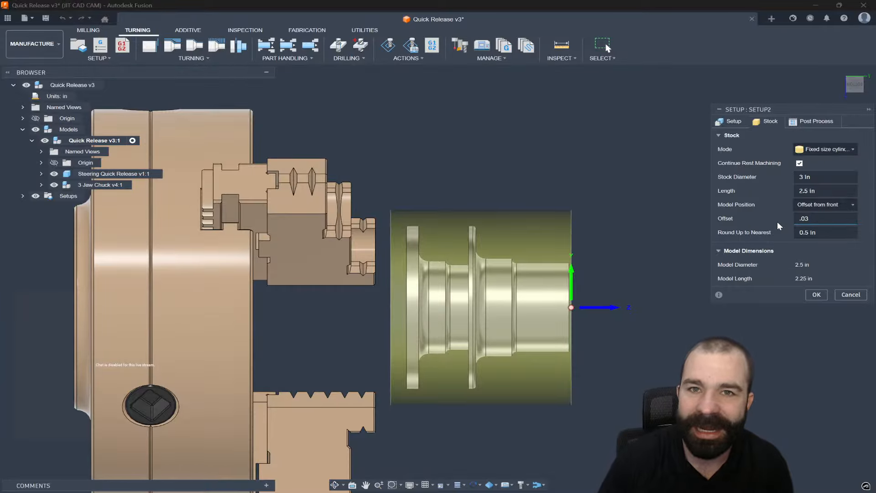
click(768, 228)
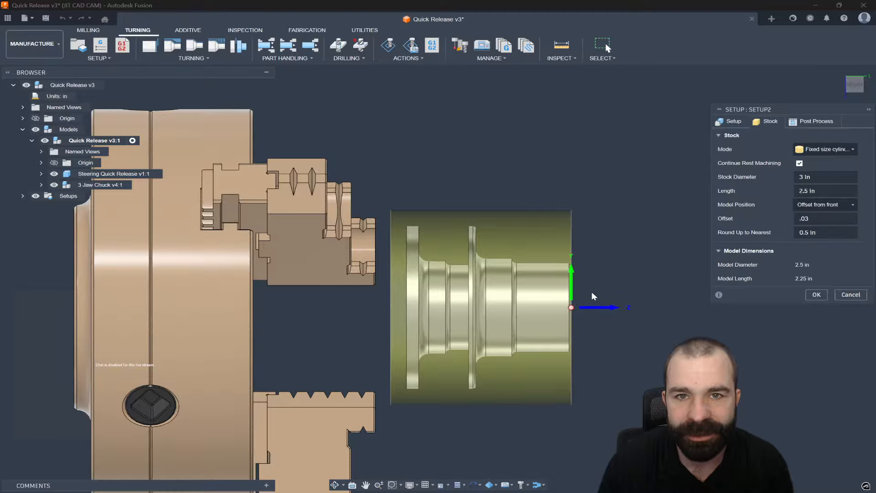
scroll(571, 313, up, 3)
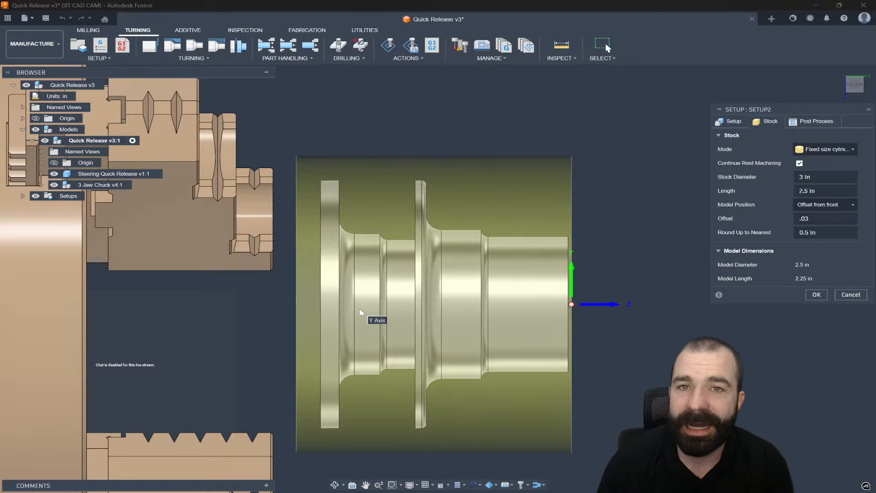
- Set the stock length to 2.35 in
scroll(613, 277, down, 2)
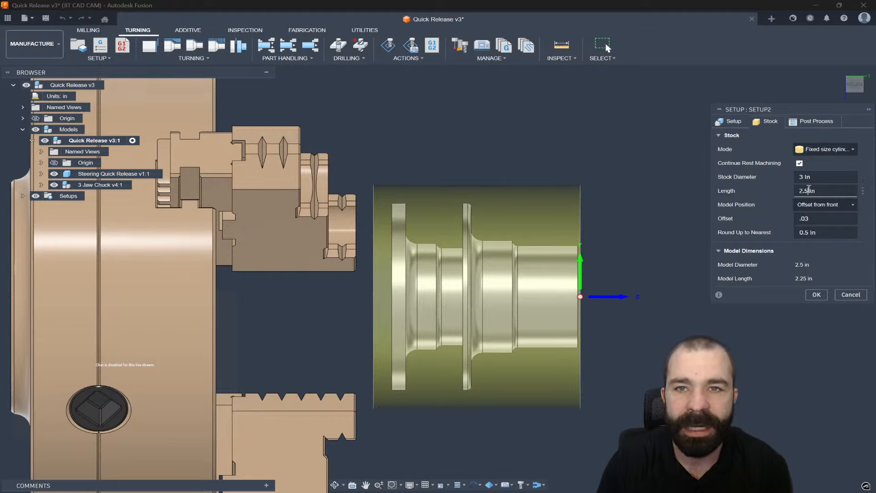
key(BackSpace)
text(35)
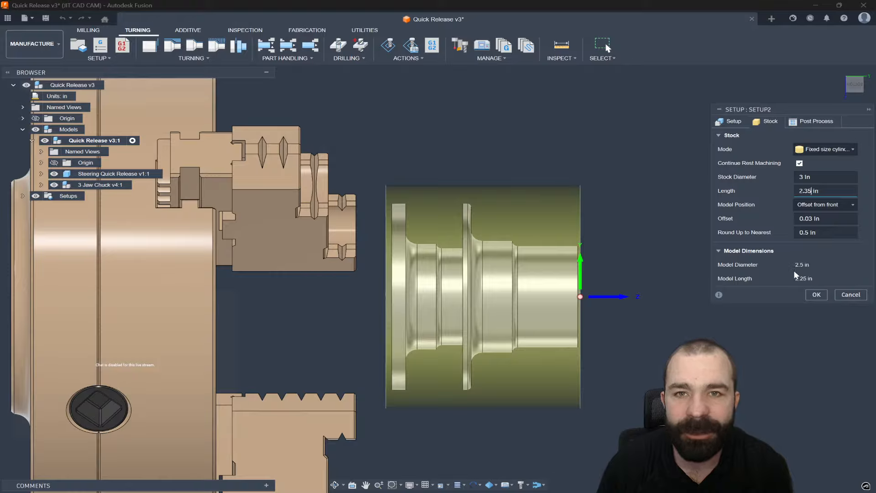
- Try the Fixed size tube and Relative size cylinder stock modes before restoring Fixed size cylinder
click(817, 147)
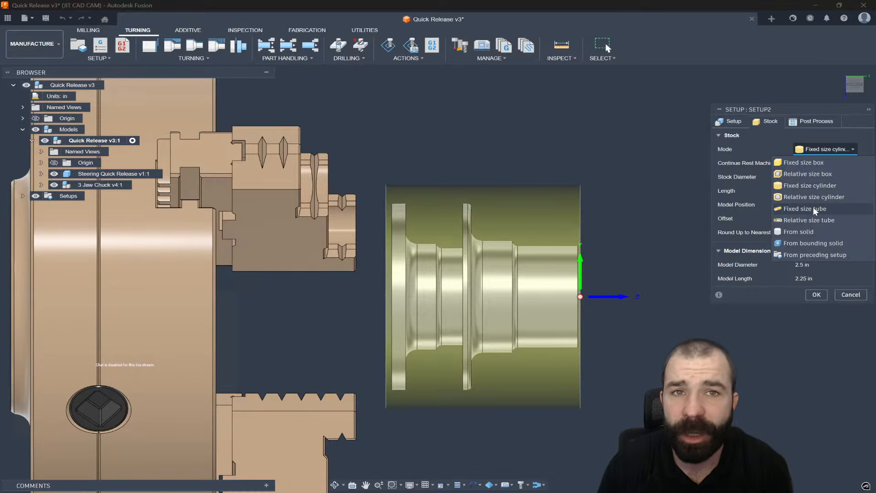
shift+middle_drag(685, 239, 579, 250)
click(812, 149)
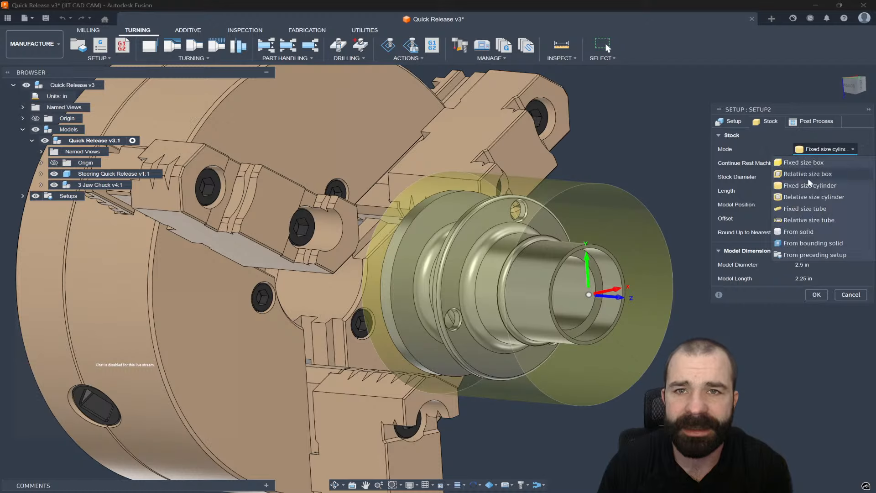
click(804, 207)
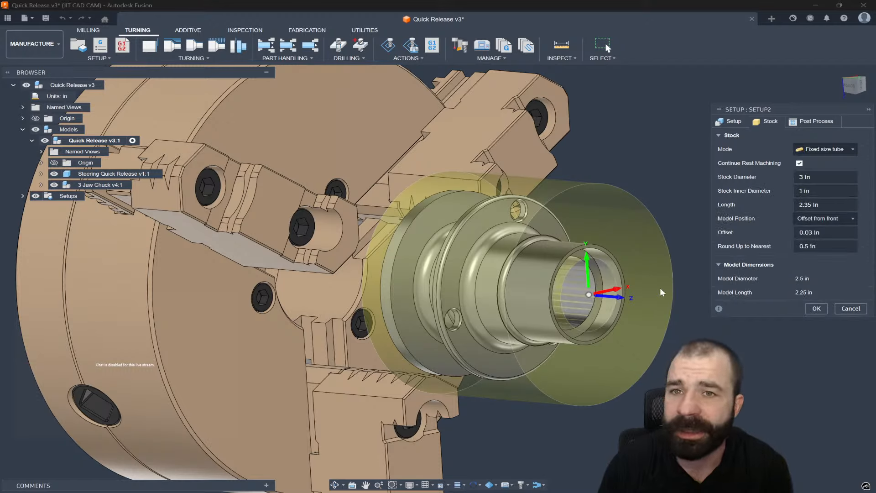
click(814, 152)
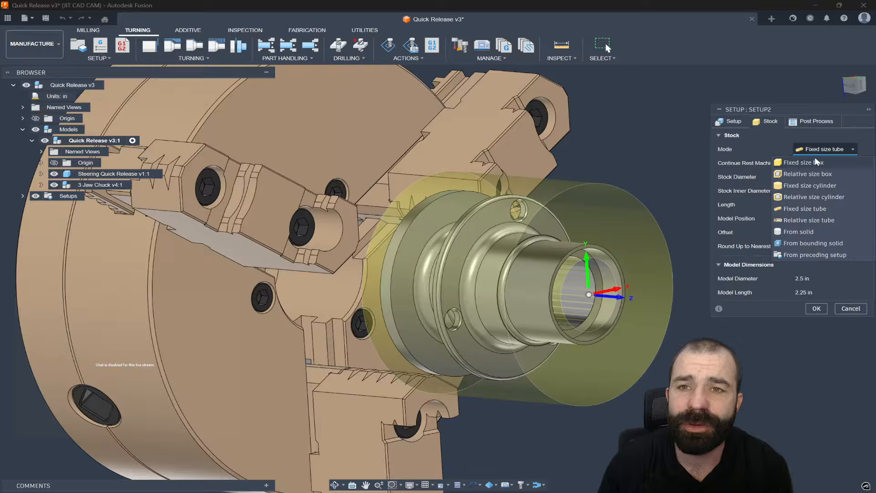
click(799, 198)
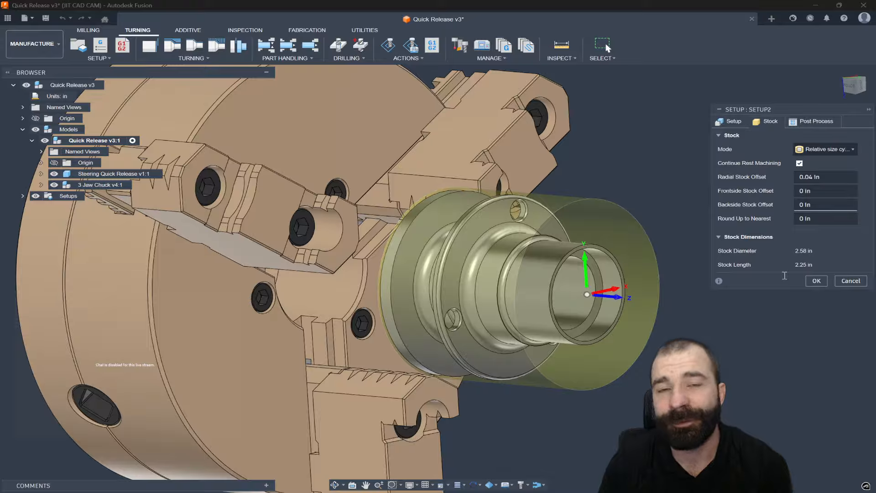
click(835, 149)
click(824, 187)
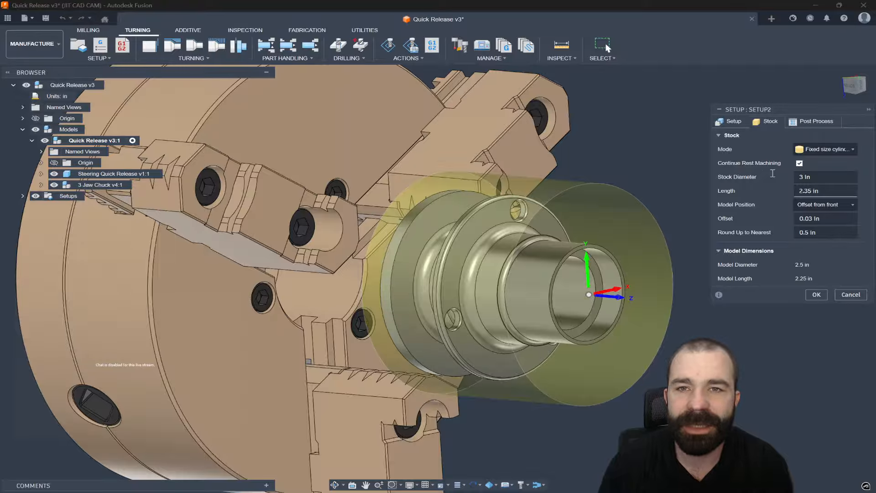
- Set the post-process program name/number to 5551
click(816, 121)
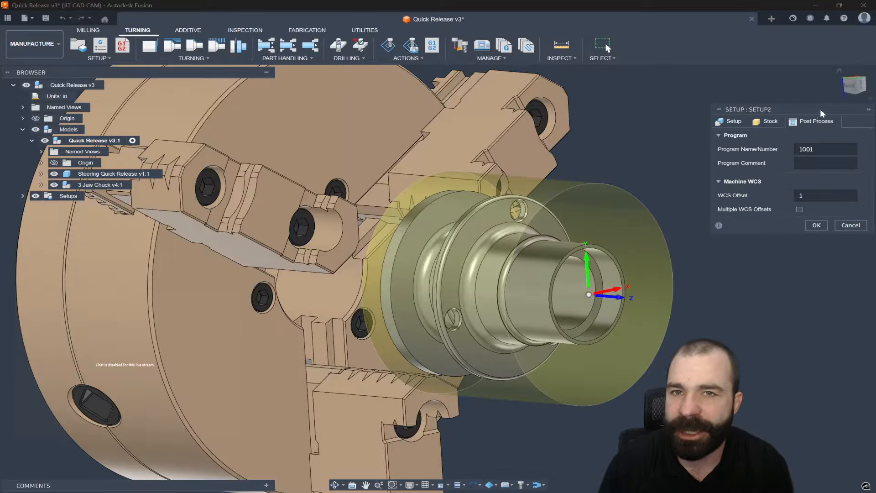
click(850, 86)
scroll(624, 207, down, 3)
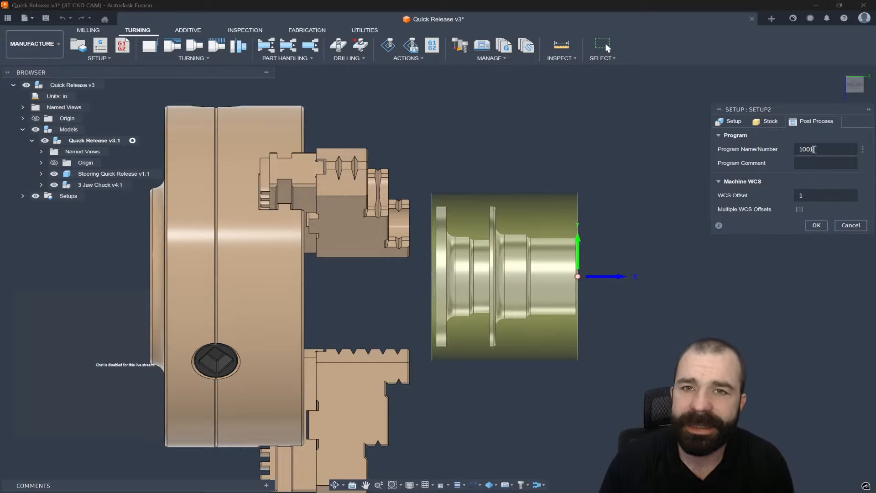
click(766, 150)
text(555)
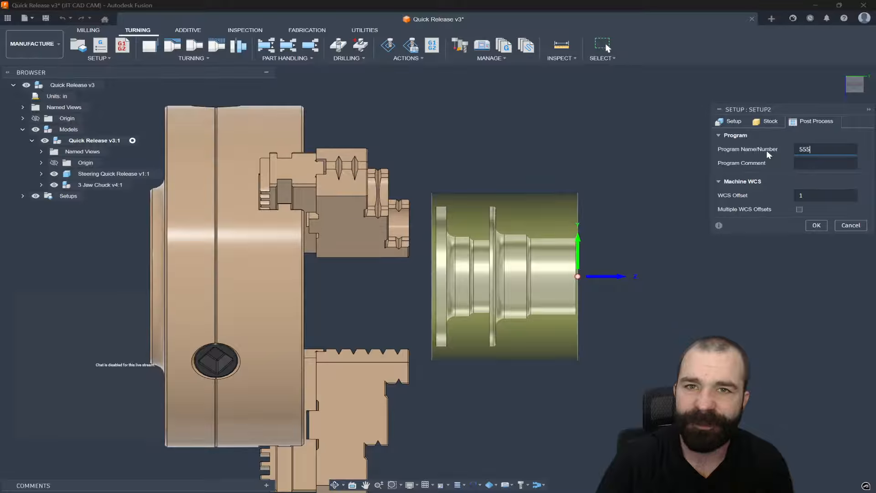
text(1)
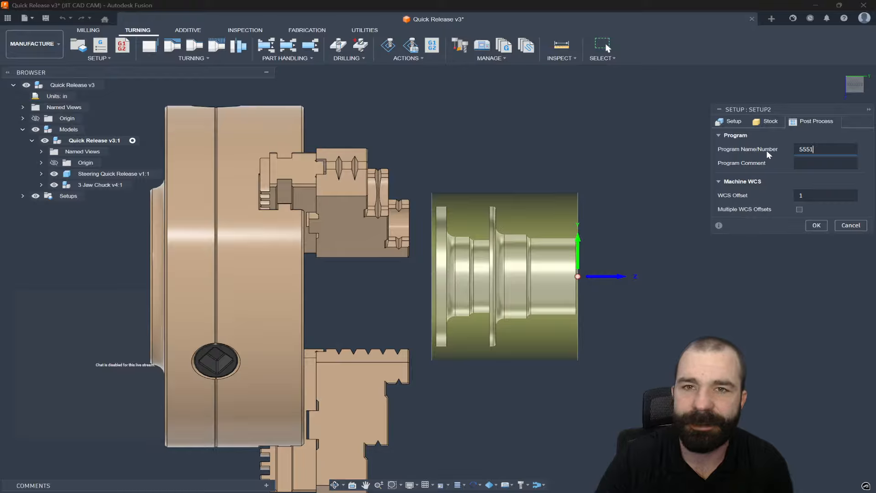
- Enter the program comment "Setup 1 for 555"
click(804, 164)
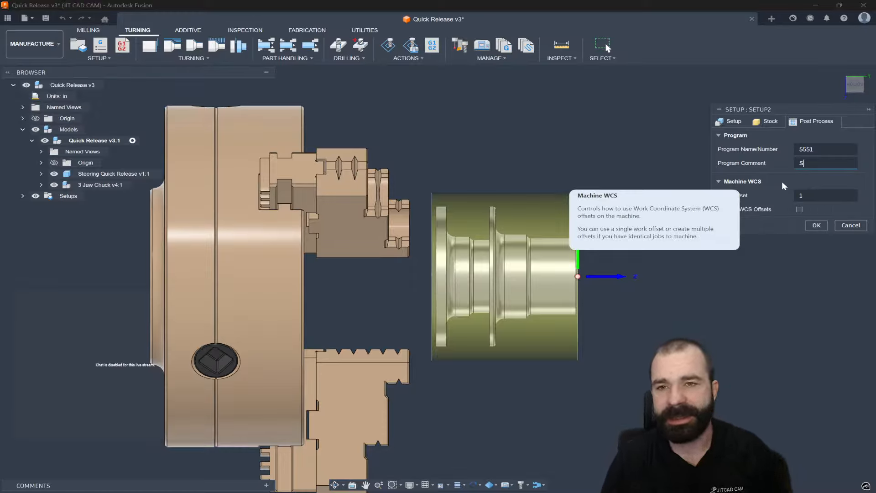
text(Setup 1 f)
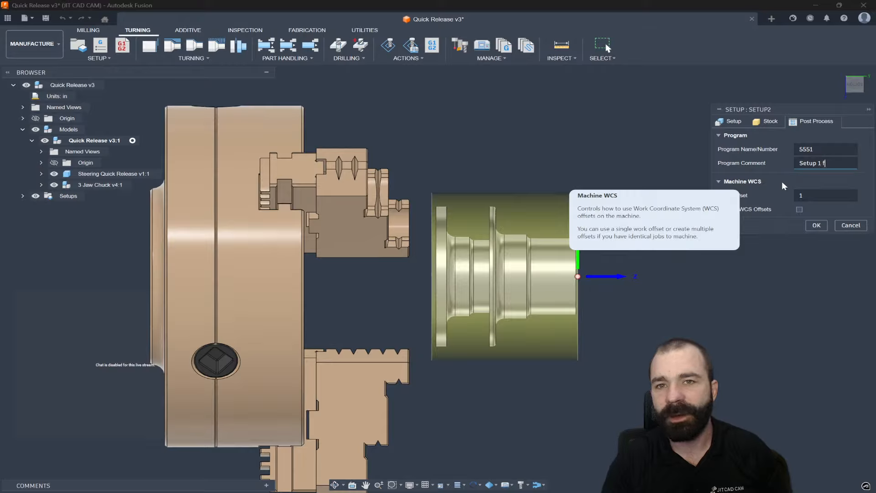
text(or 555)
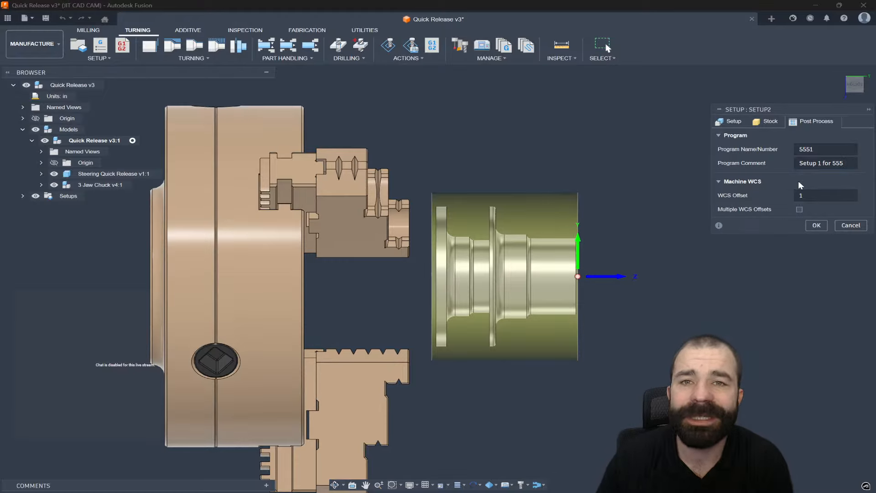
- Try a WCS offset of 54, restore it to 1, and accept the setup
click(862, 147)
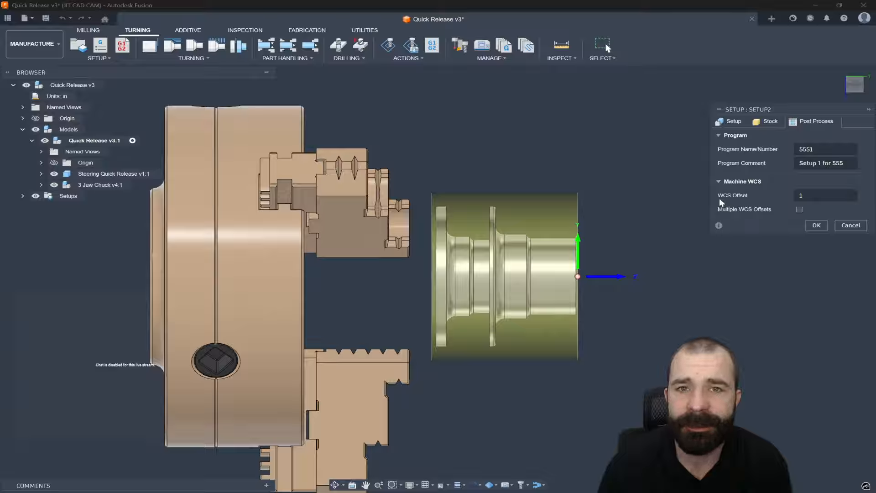
click(805, 196)
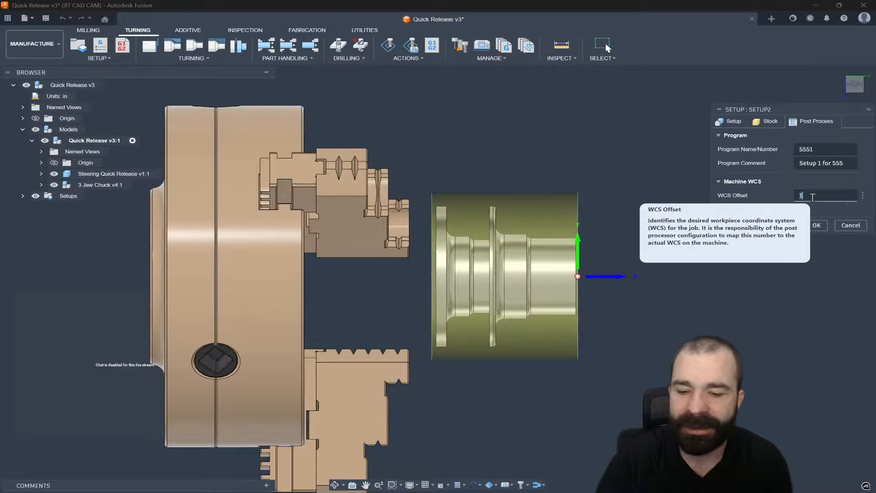
text(54)
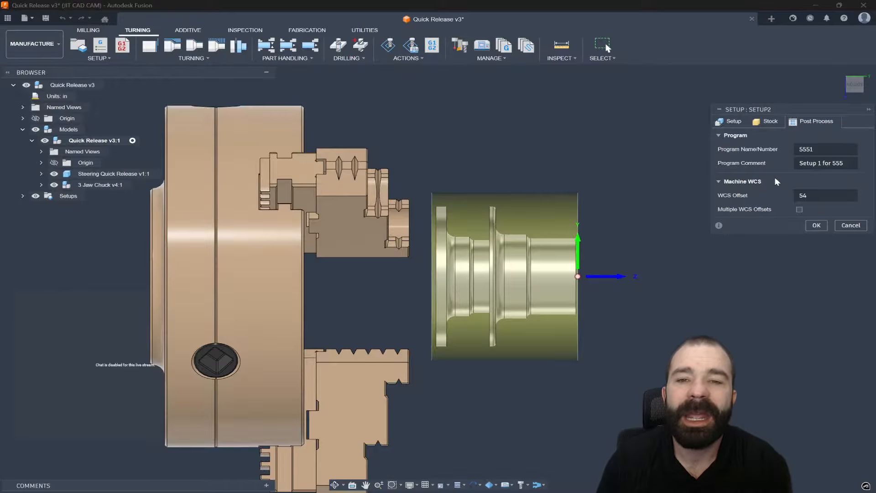
click(810, 195)
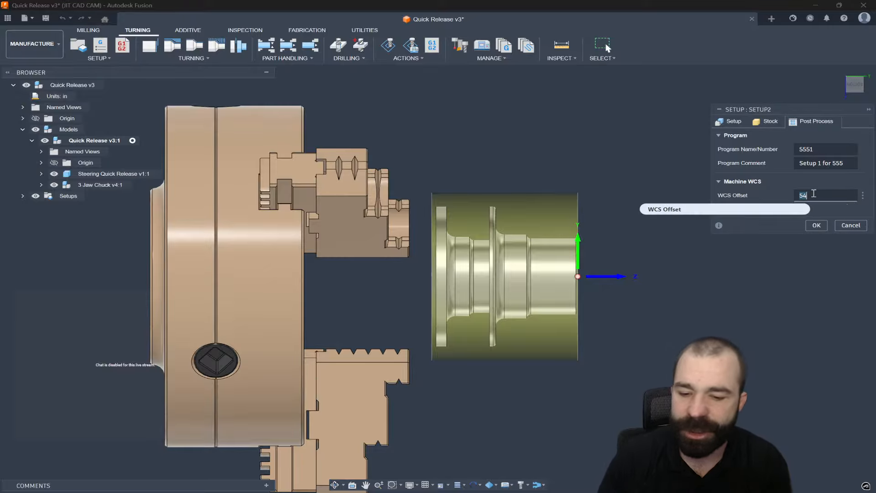
text(1)
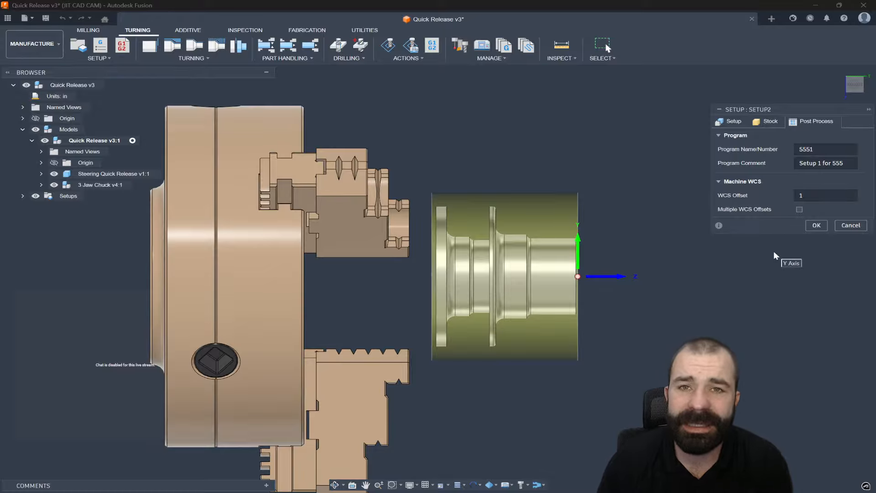
click(809, 225)
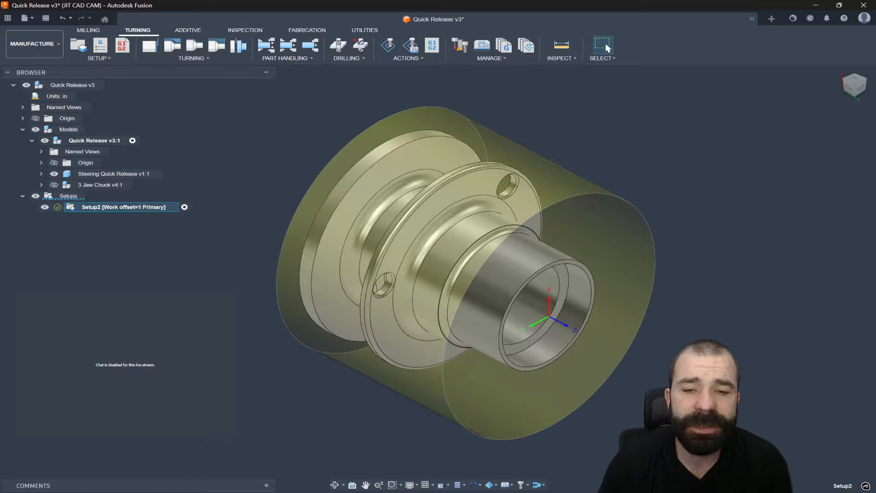
- Examine the active-setup synchronization display options while orbiting the part
click(475, 486)
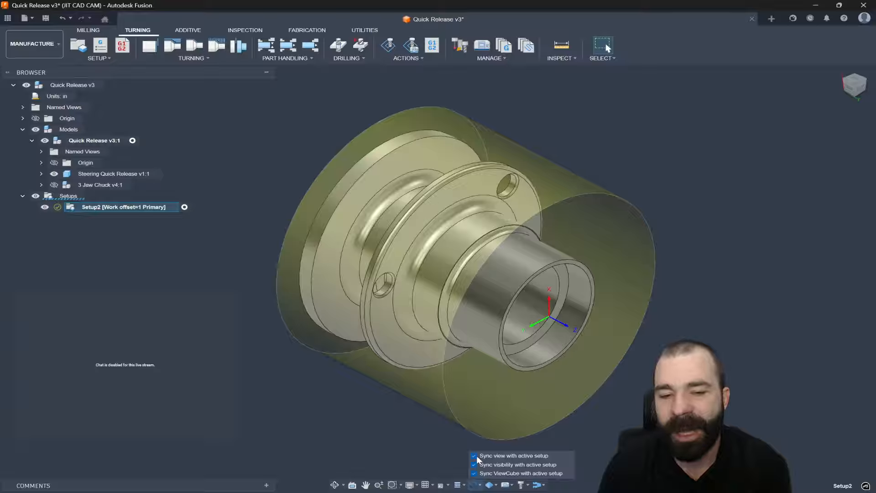
click(406, 452)
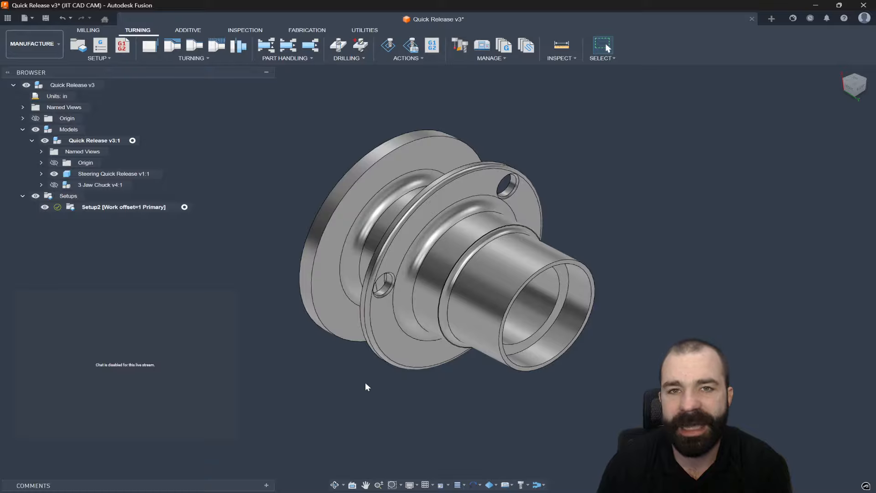
shift+middle_drag(362, 381, 434, 321)
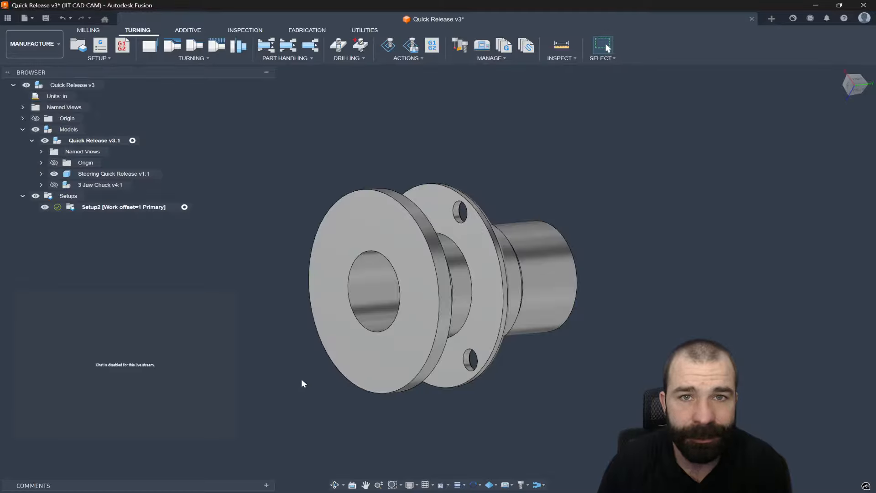
- Activate the setup and rename it "1st setup Lathe"
double_click(189, 208)
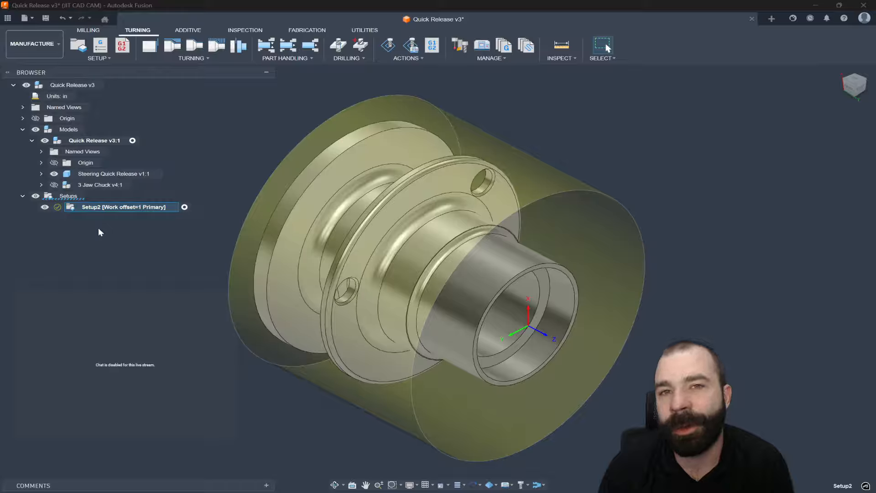
double_click(99, 209)
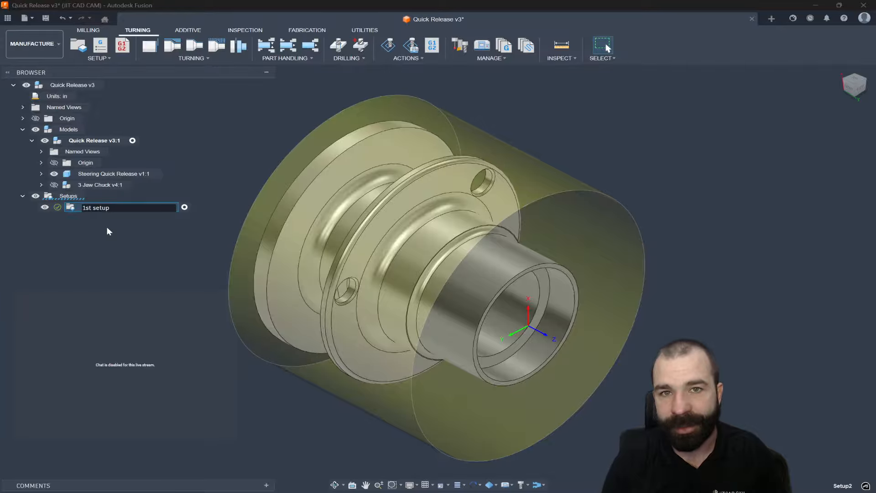
text(he)
key(Return)
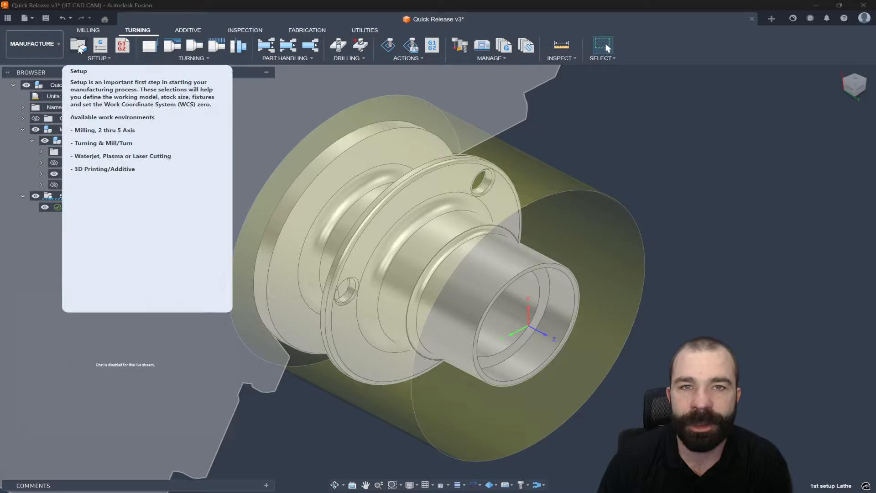
- Create a new turning setup and set its spindle to Secondary spindle
click(78, 51)
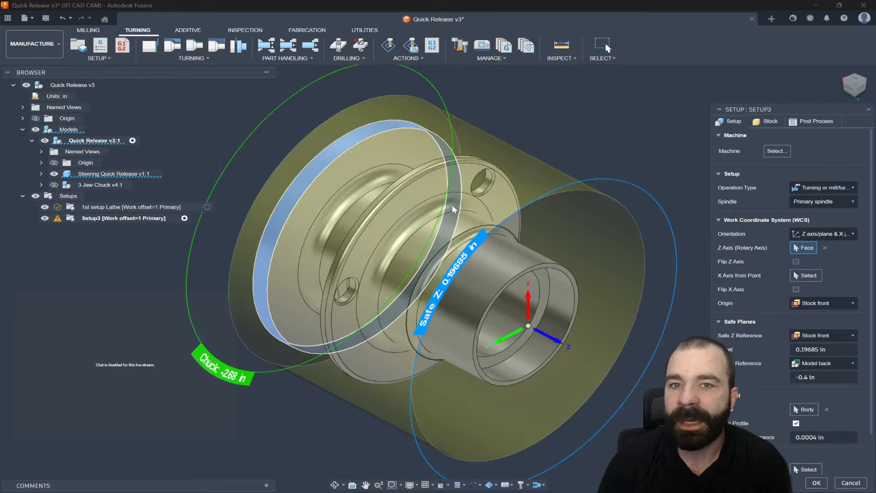
scroll(451, 204, down, 2)
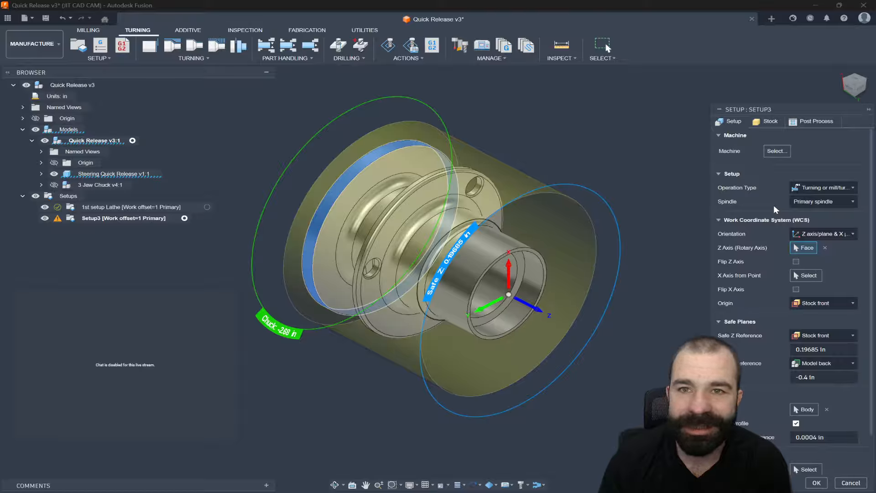
click(814, 201)
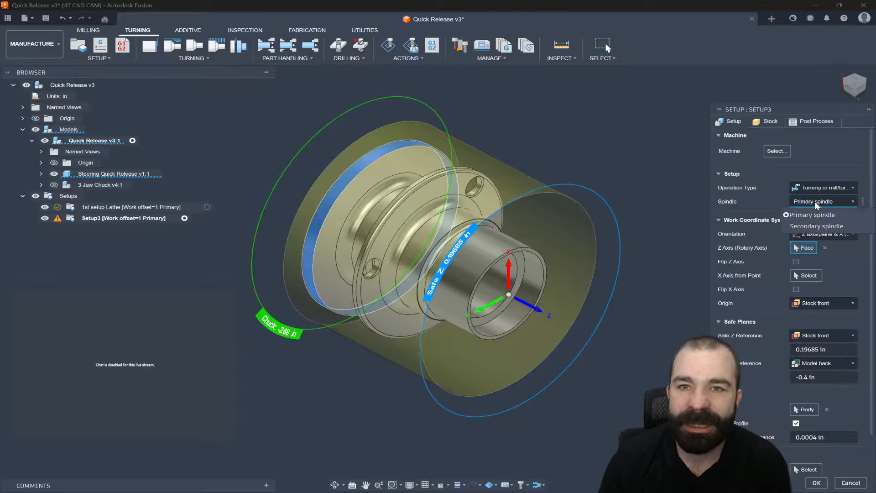
click(814, 225)
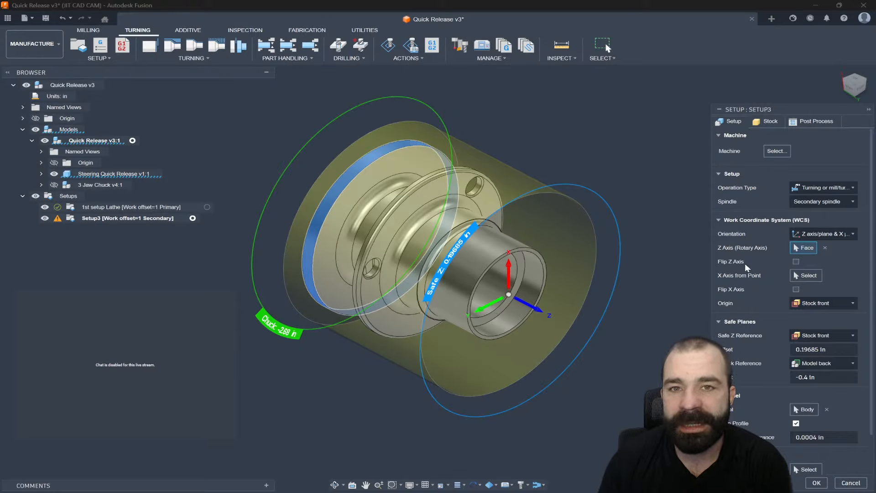
- Flip the Z axis of the new setup's work coordinate system
click(797, 262)
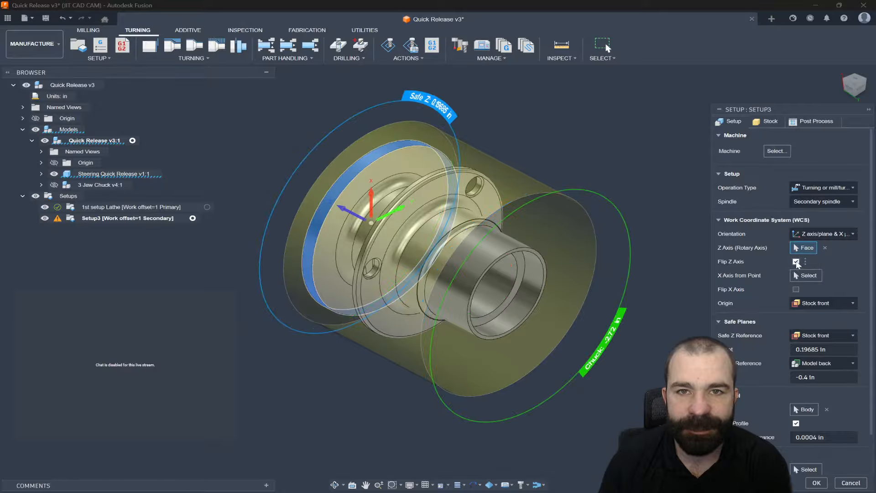
shift+middle_drag(684, 260, 626, 259)
scroll(399, 360, up, 5)
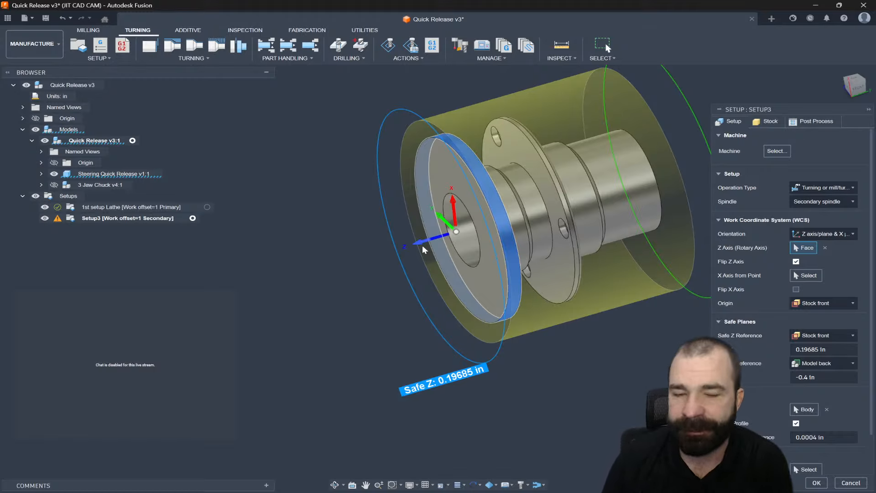
scroll(380, 273, down, 2)
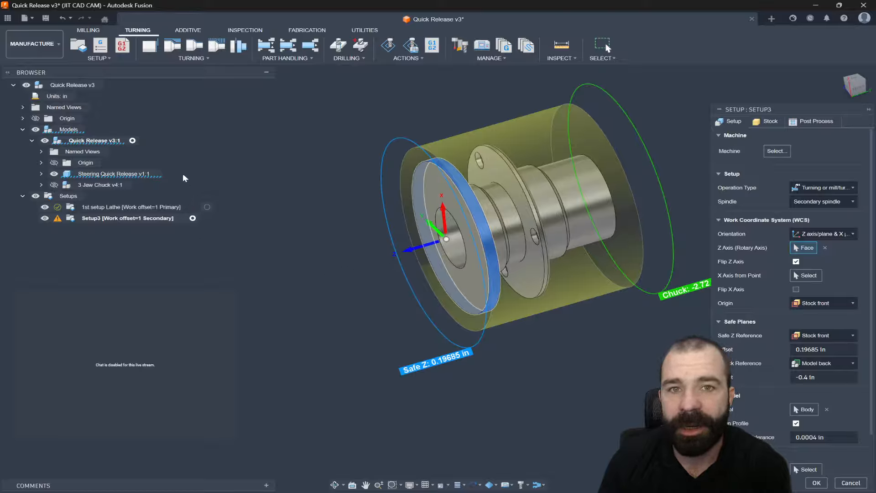
click(856, 87)
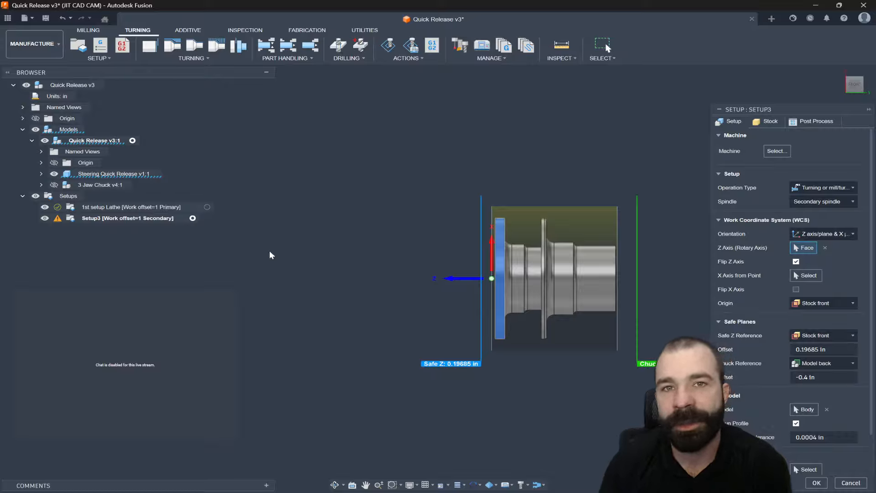
- Try setting the second setup's WCS origin to Model front
scroll(330, 242, down, 1)
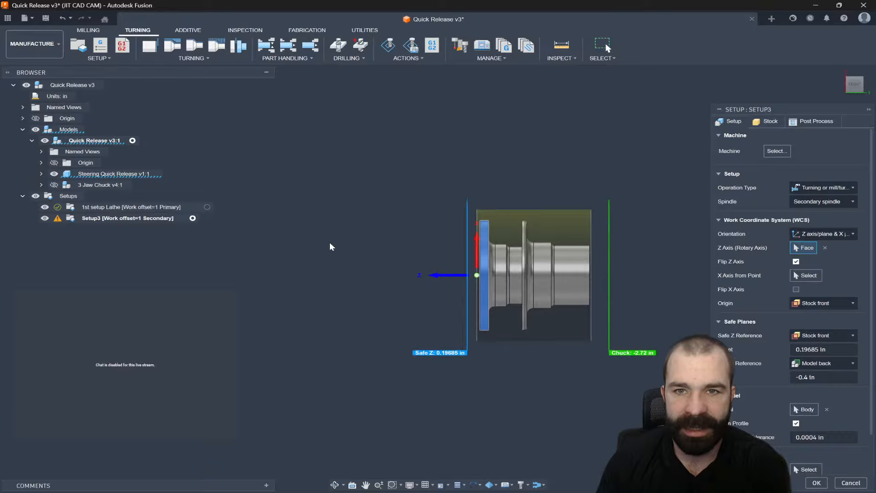
scroll(545, 277, up, 2)
scroll(545, 277, up, 1)
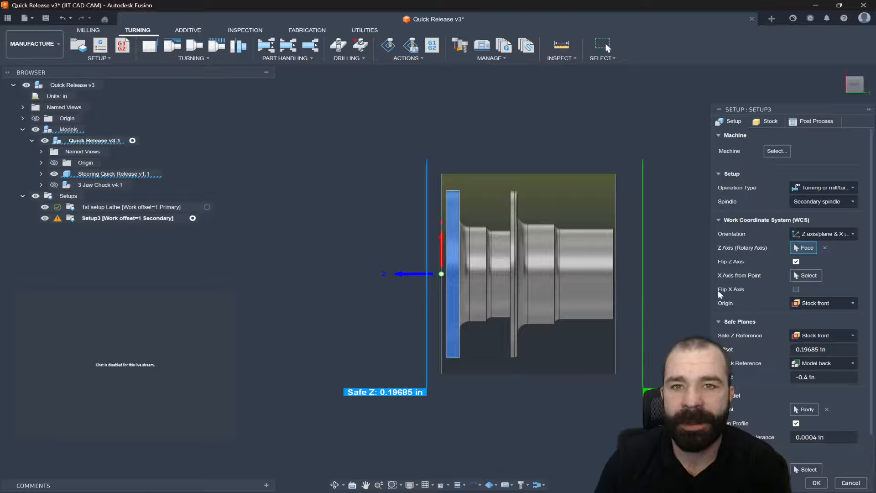
click(812, 304)
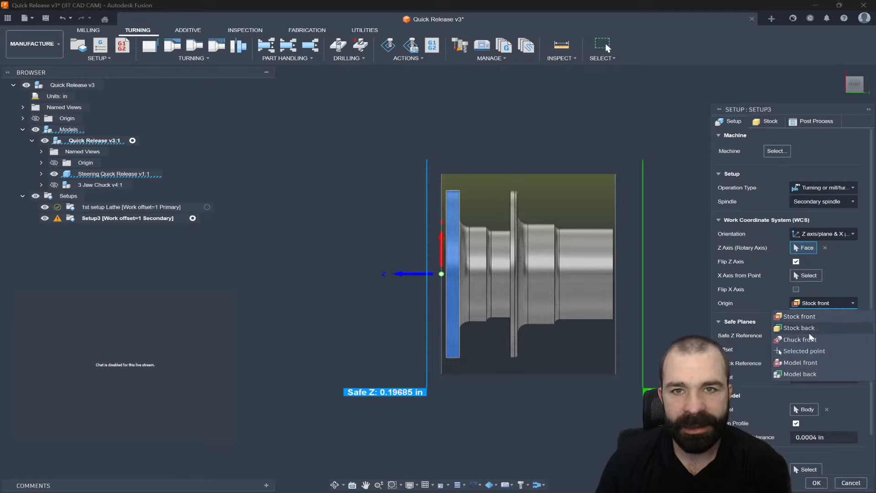
click(802, 361)
- Set the WCS origin of the second setup to Model back
scroll(459, 273, up, 4)
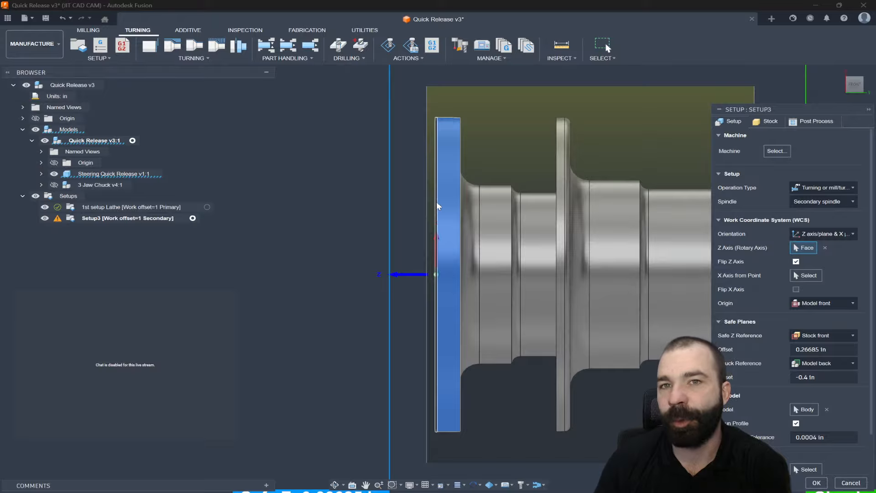
scroll(437, 206, down, 2)
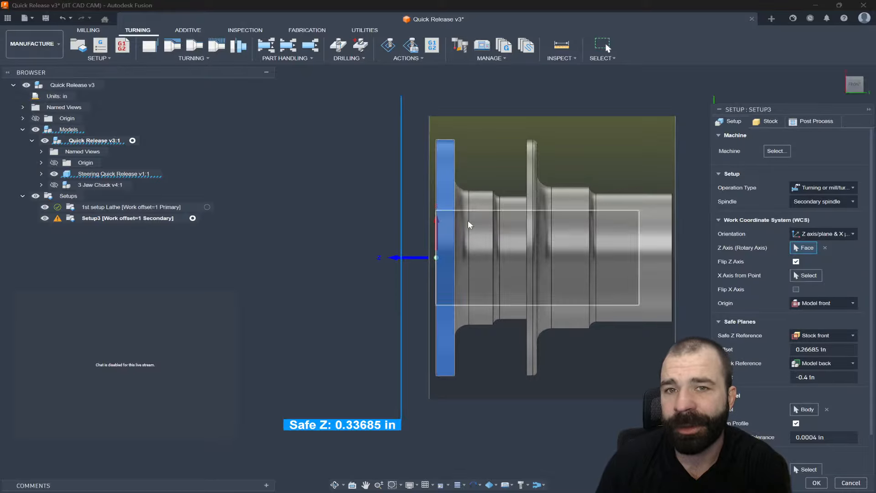
click(815, 304)
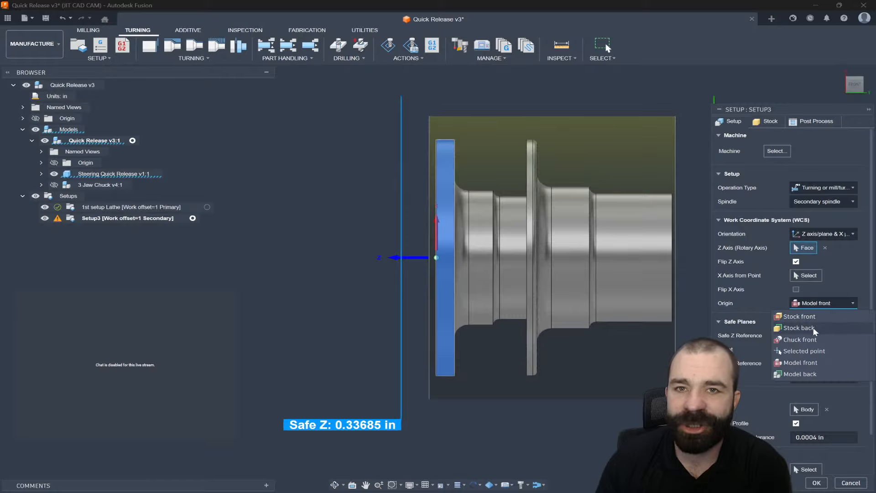
click(810, 373)
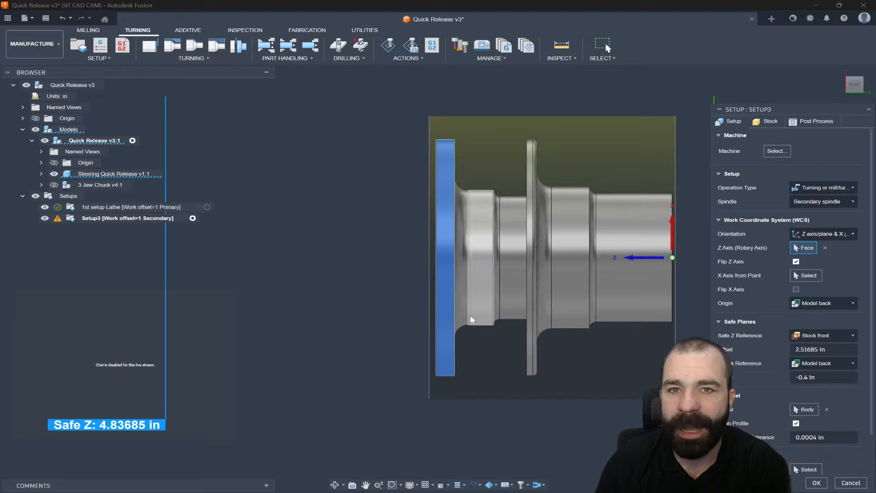
- Compare Model front and Model back as the WCS origin, ending with Model back
scroll(356, 298, down, 2)
scroll(606, 272, up, 4)
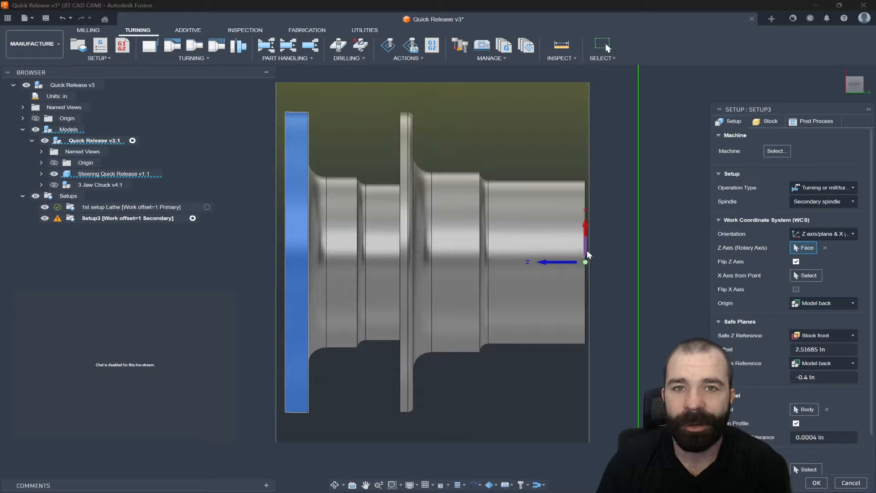
scroll(614, 241, down, 2)
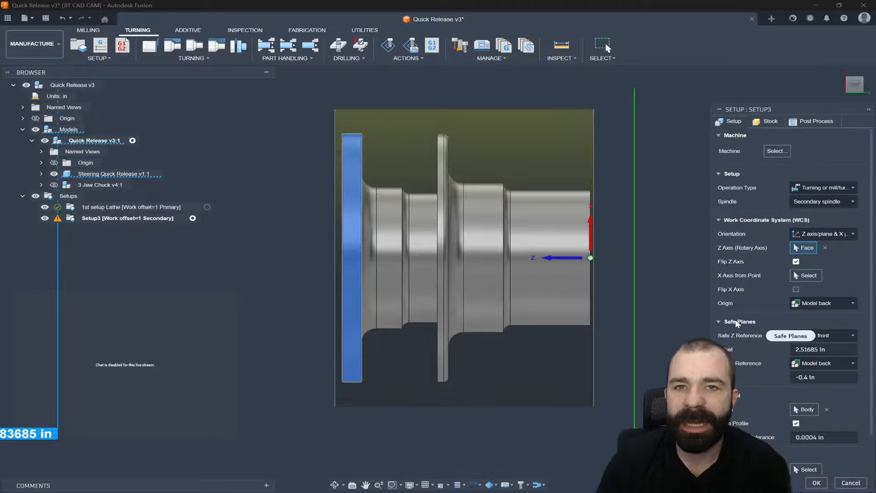
scroll(747, 325, down, 1)
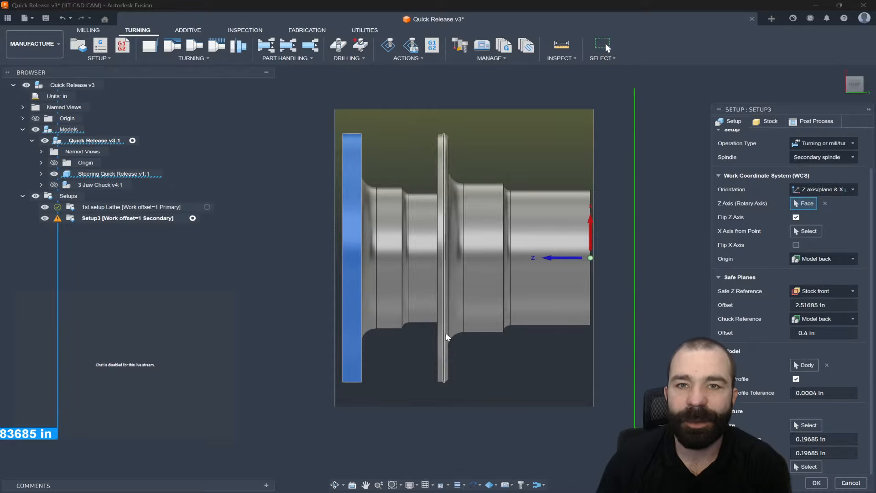
scroll(429, 358, down, 3)
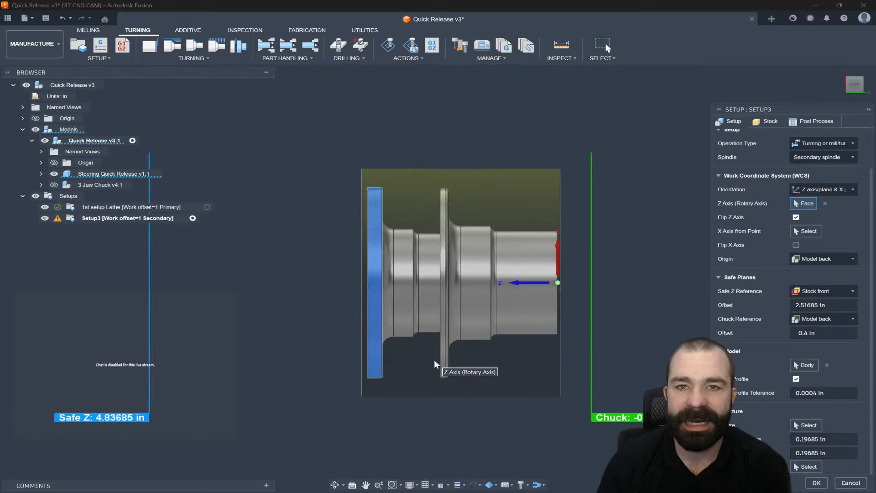
click(805, 305)
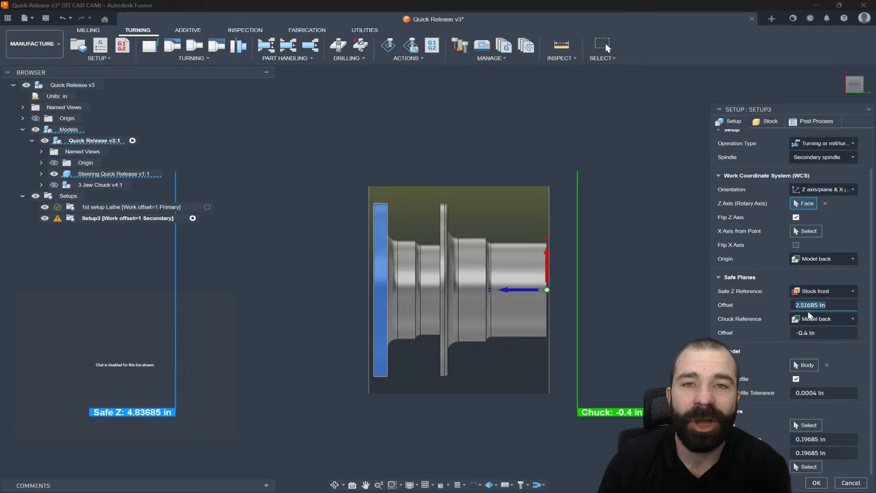
click(836, 260)
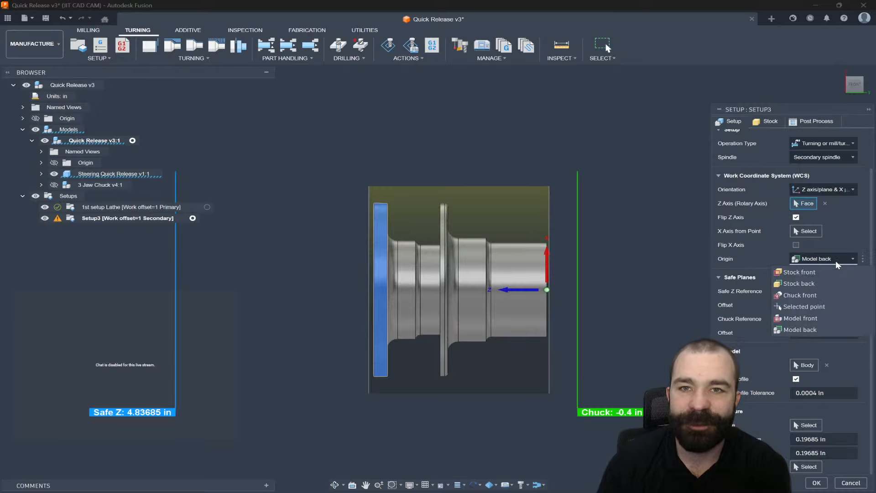
click(808, 316)
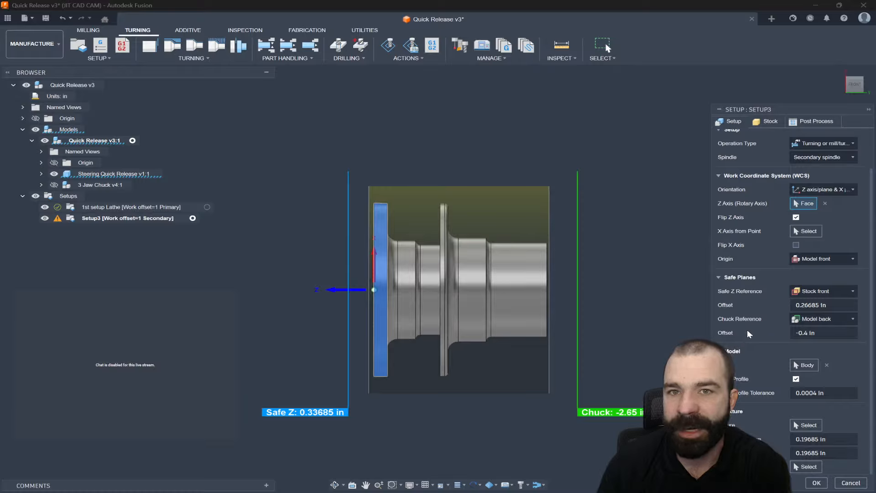
click(811, 259)
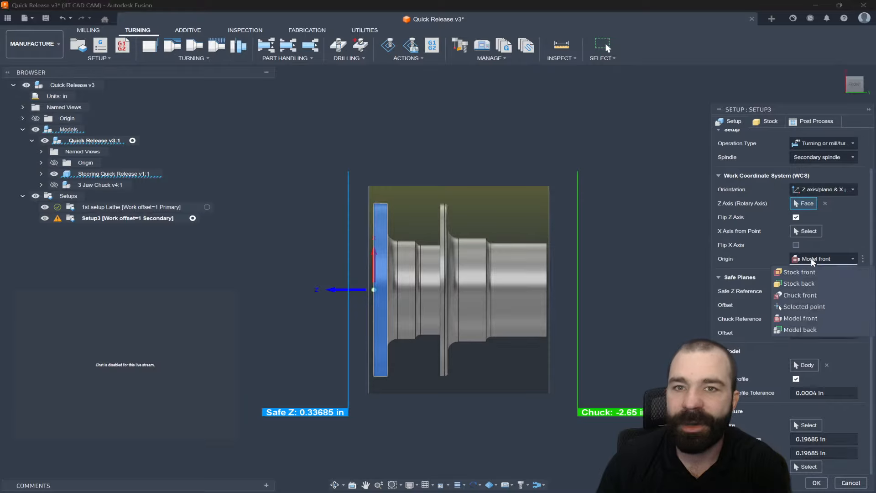
click(806, 328)
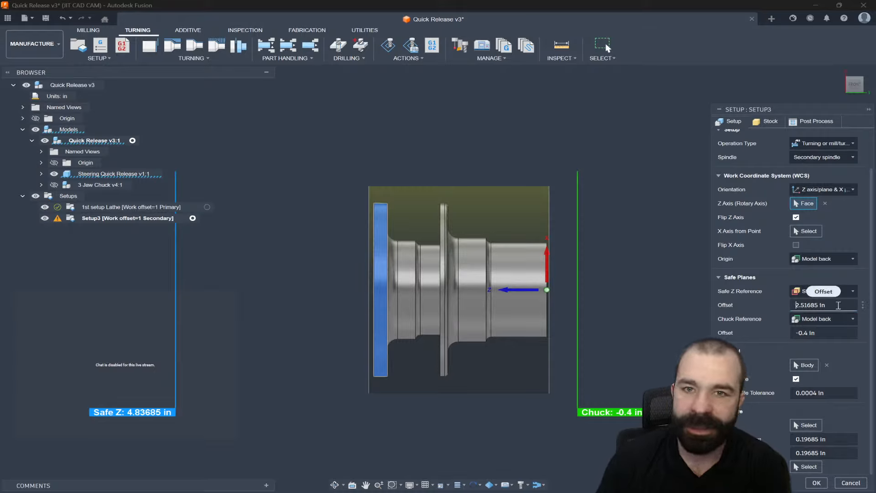
- Set the Safe Z offset to 0.2 in
drag(839, 305, 770, 308)
text(.2)
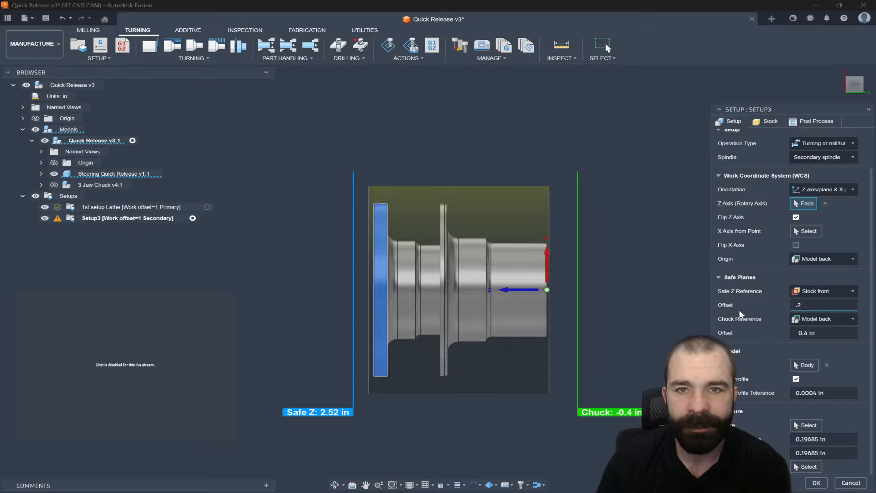
- Replace the model selection with the Steering Quick Release component
click(799, 366)
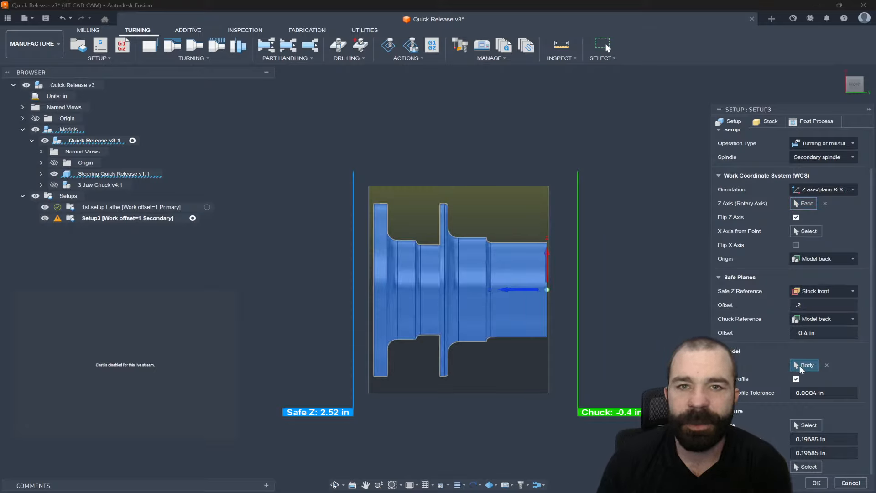
click(827, 365)
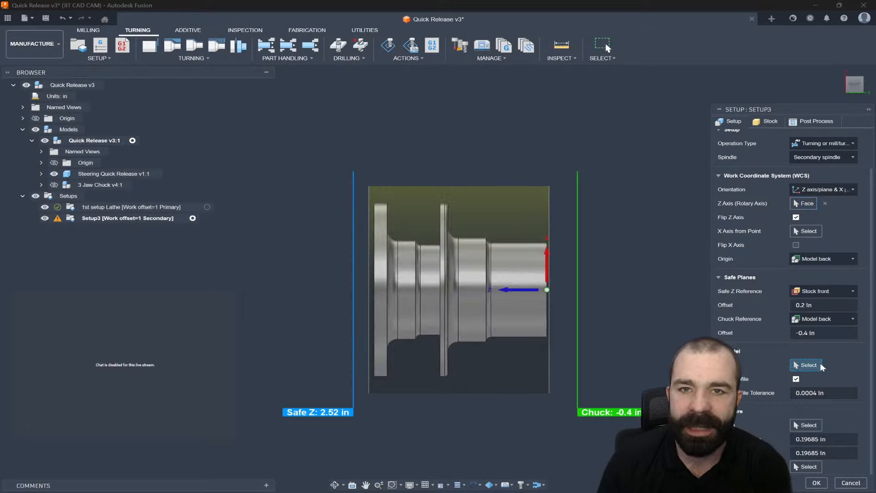
click(109, 174)
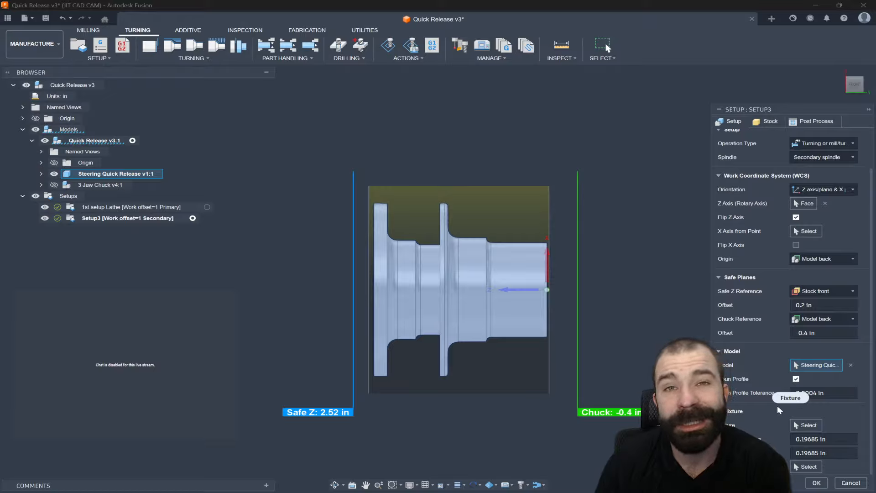
- Examine the stock settings and the Continue Rest Machining options
click(765, 121)
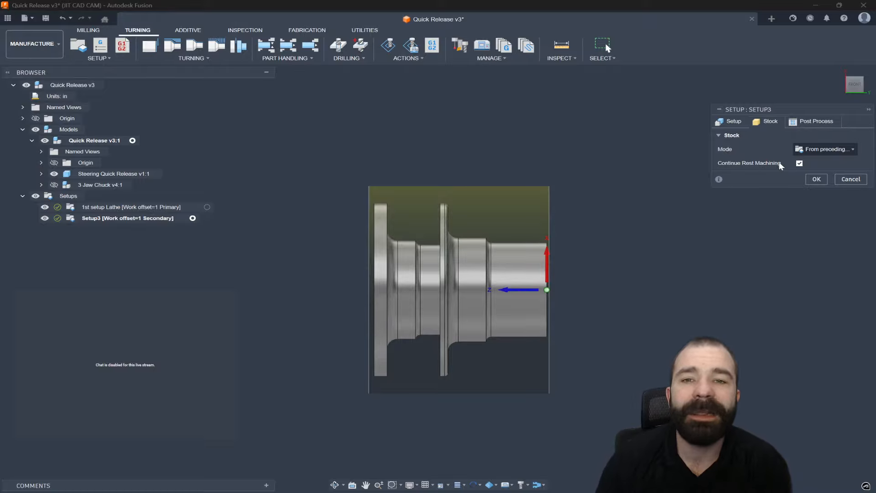
mouse_move(800, 168)
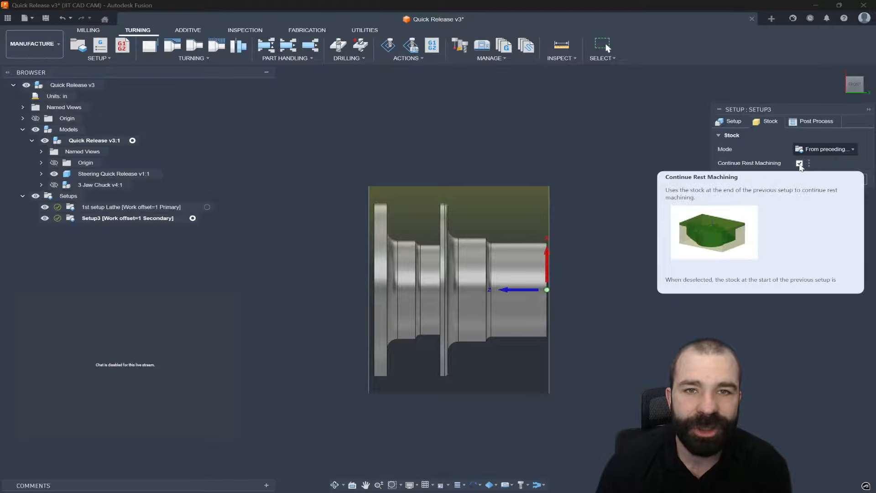
click(809, 163)
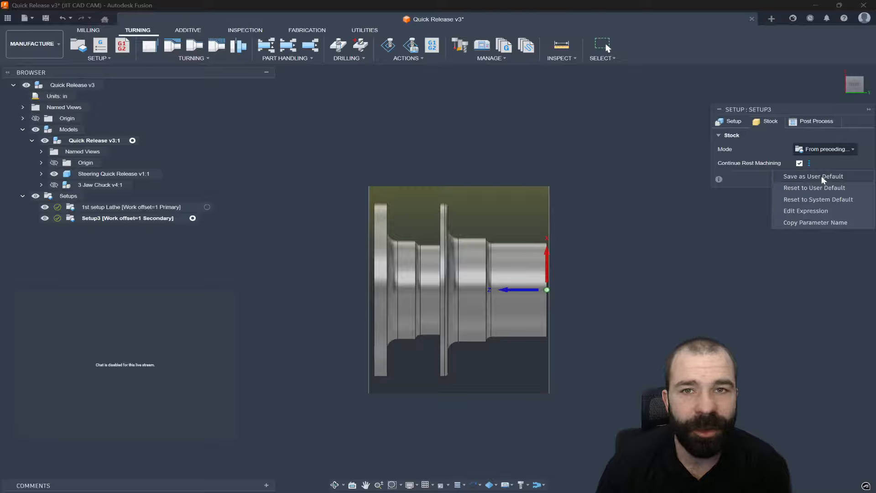
click(749, 171)
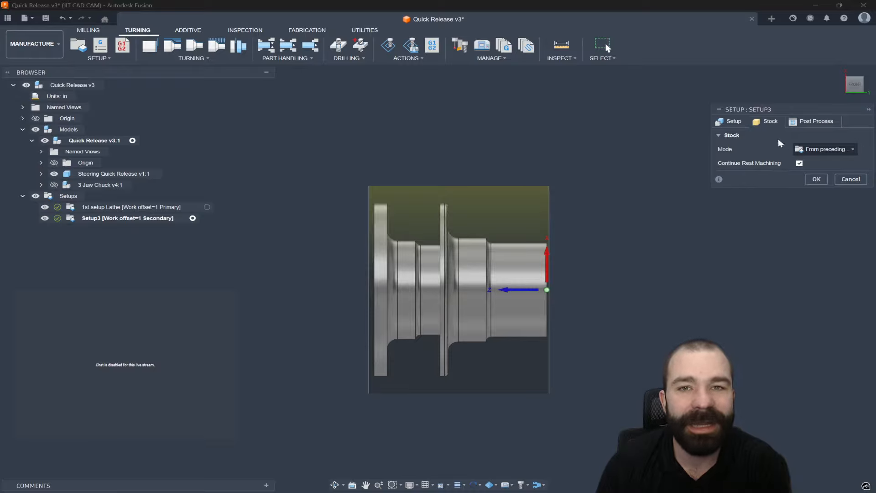
- Set the program name/number to 5552 in the post process settings
drag(712, 105, 672, 106)
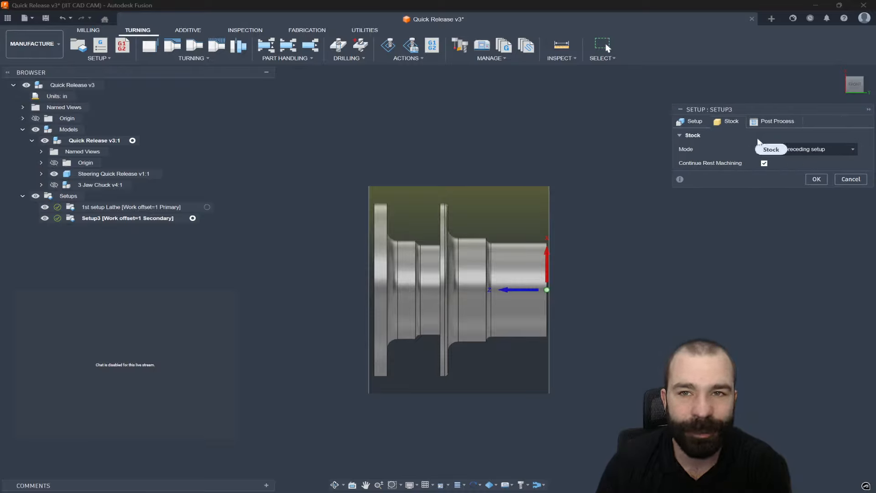
mouse_move(805, 149)
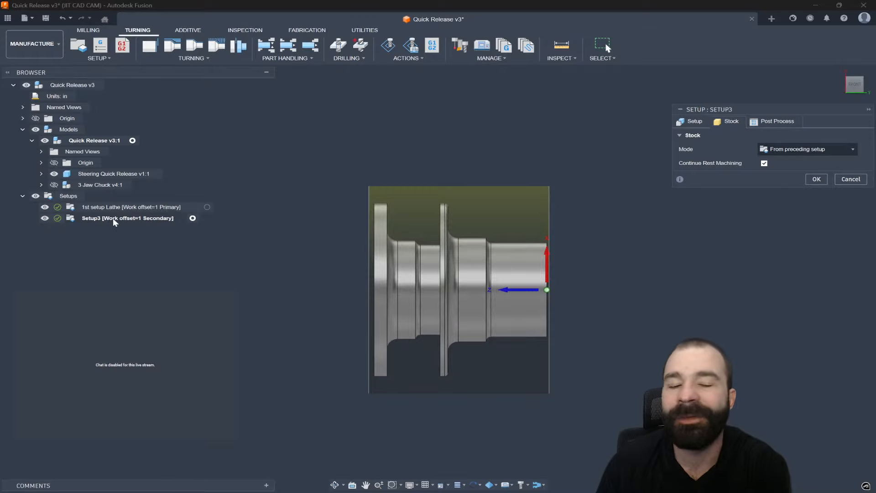
click(755, 122)
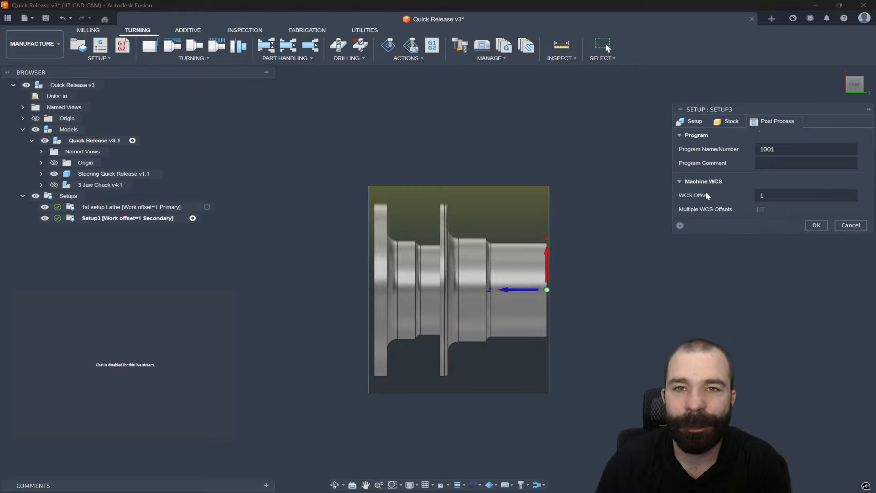
double_click(765, 149)
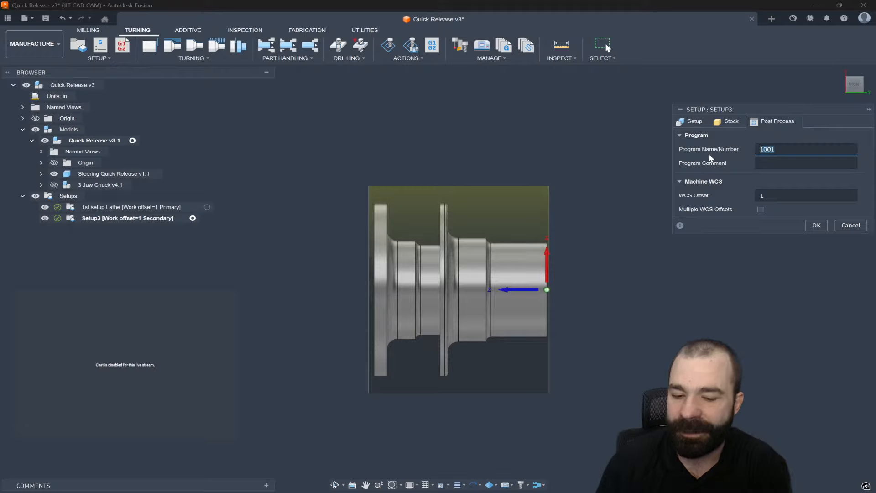
text(5552)
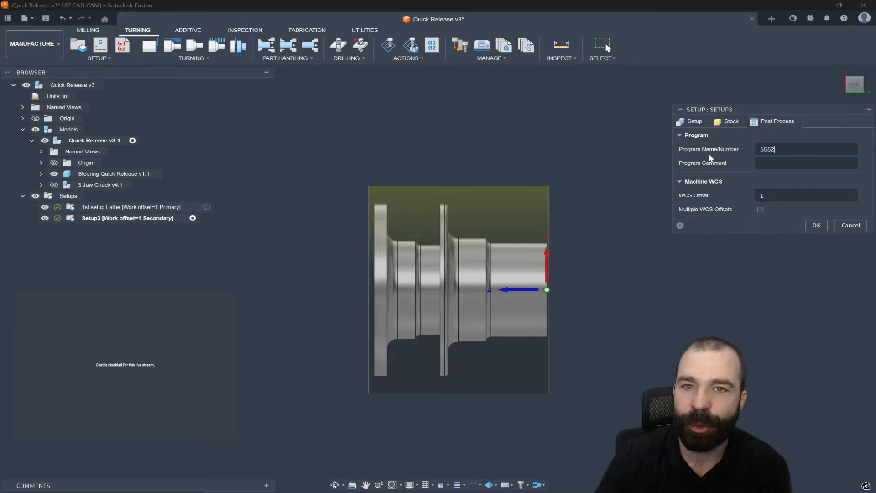
- Enter the program comment "Setup 2 for 555", set the WCS offset to 2, and confirm the setup
click(794, 165)
text(Setup 2 for 555)
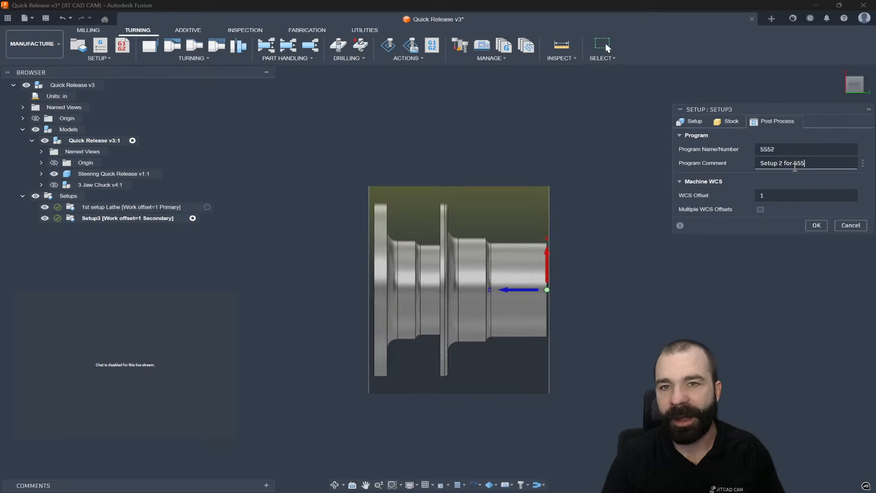
click(765, 195)
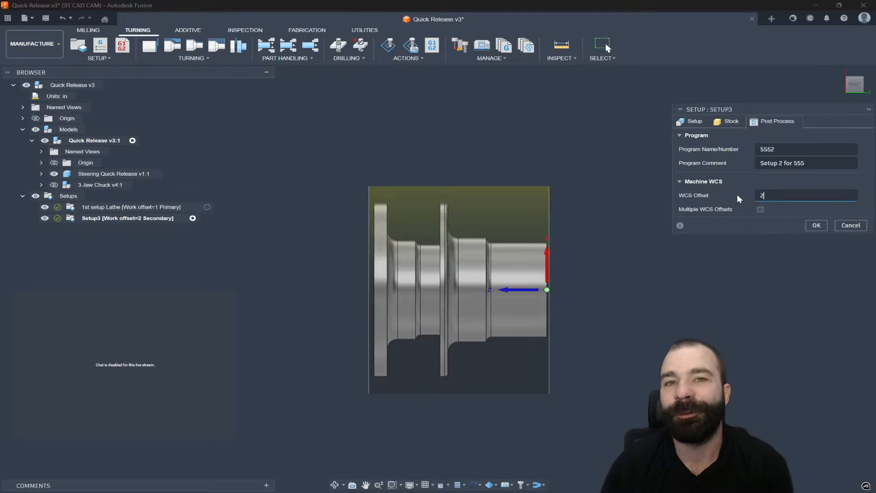
click(817, 227)
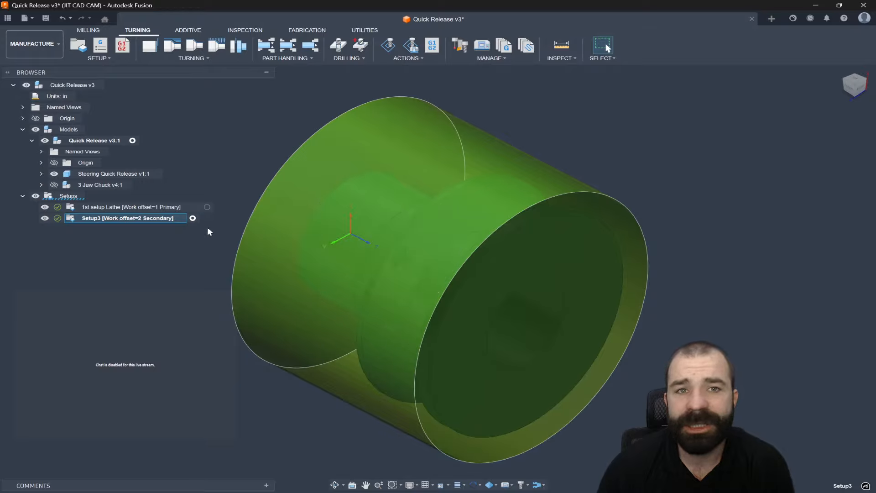
- Activate the 1st setup Lathe and open it for editing
click(207, 207)
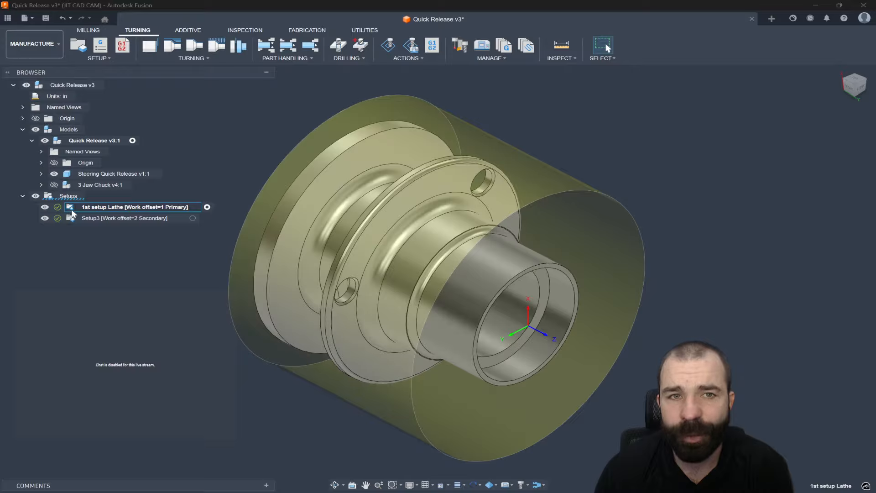
mouse_move(56, 210)
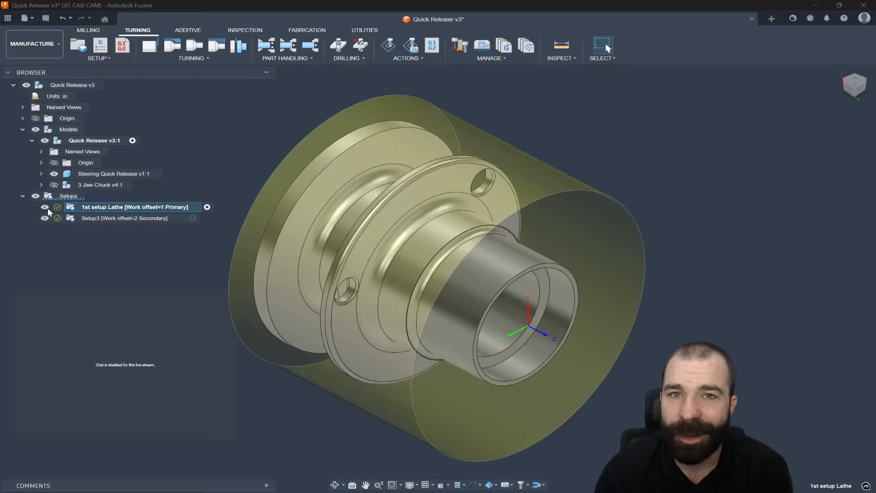
double_click(137, 207)
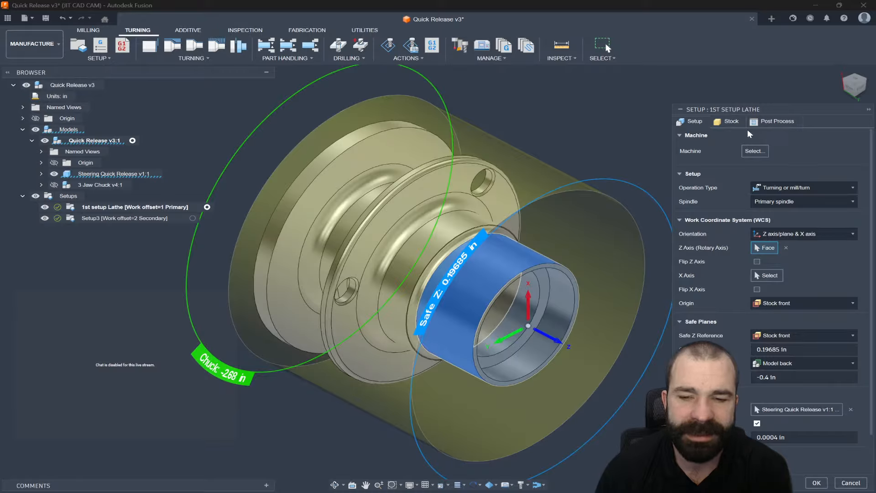
- Reopen the 1st setup Lathe, set its fixture to the 3 Jaw Chuck, and confirm the setup
click(851, 484)
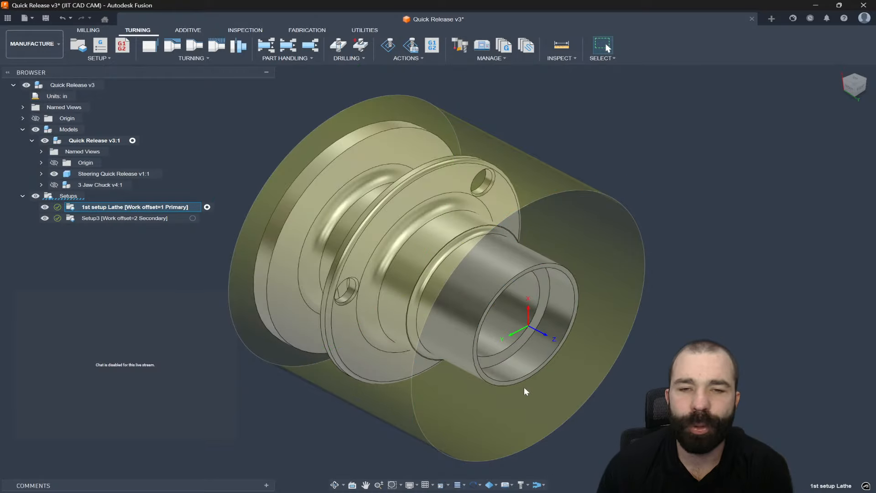
right_click(91, 207)
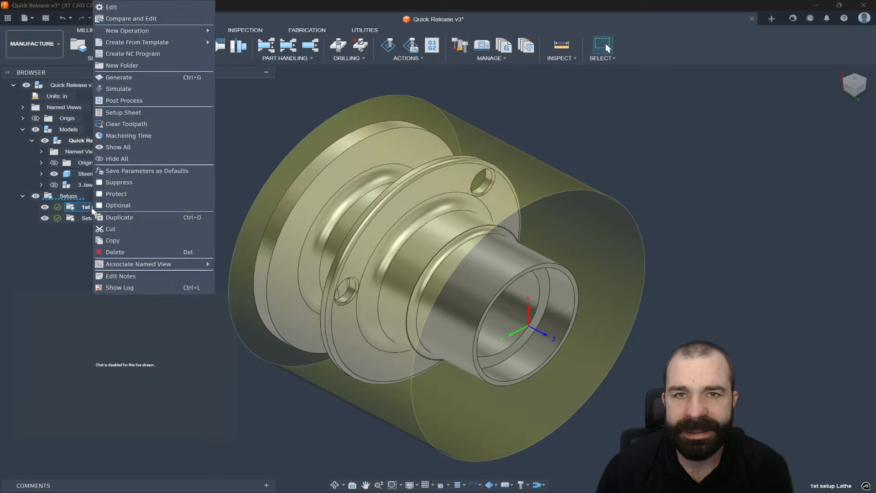
click(112, 7)
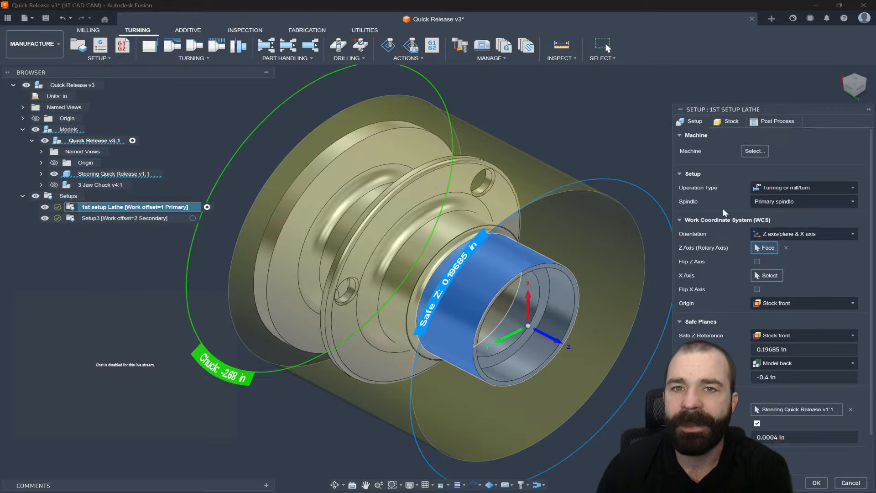
scroll(533, 149, down, 2)
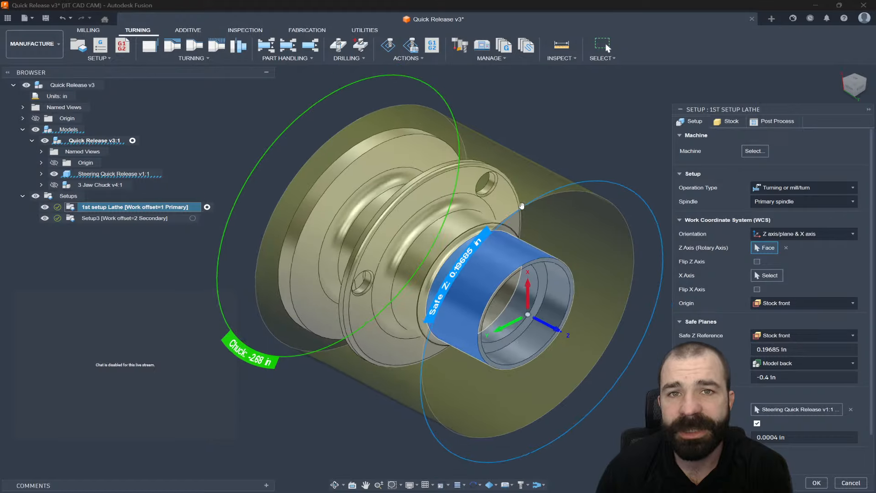
scroll(675, 352, down, 2)
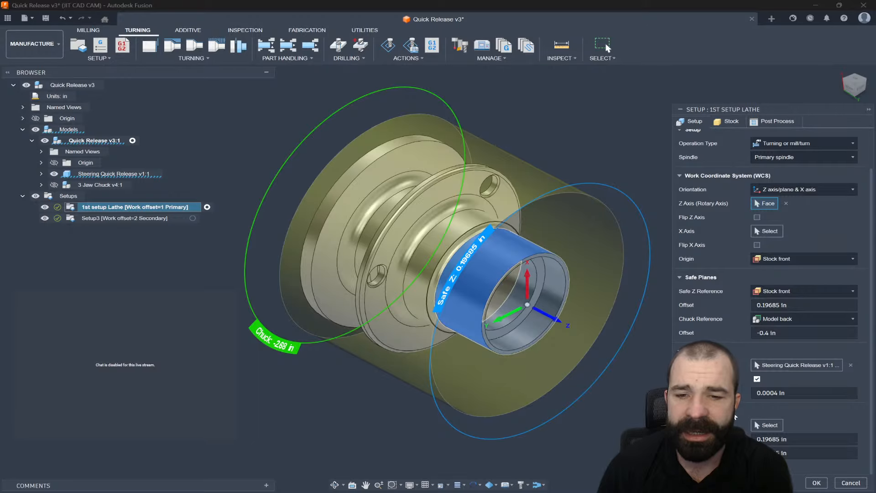
click(763, 426)
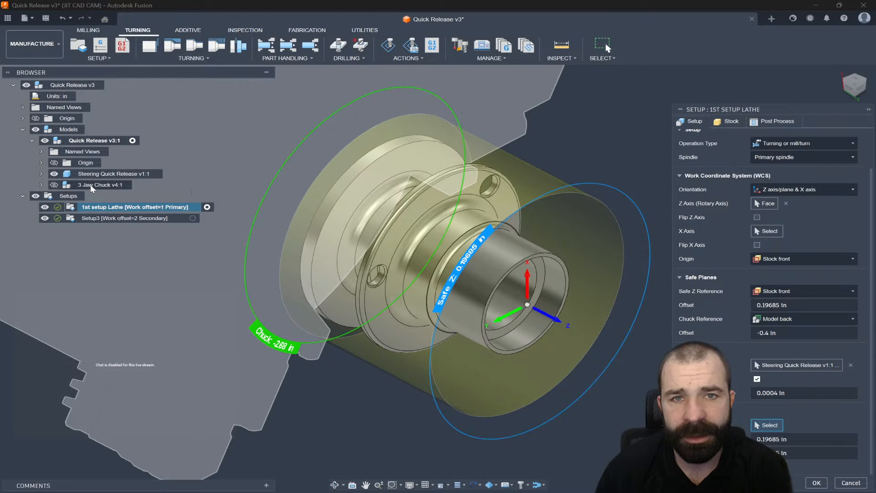
click(93, 187)
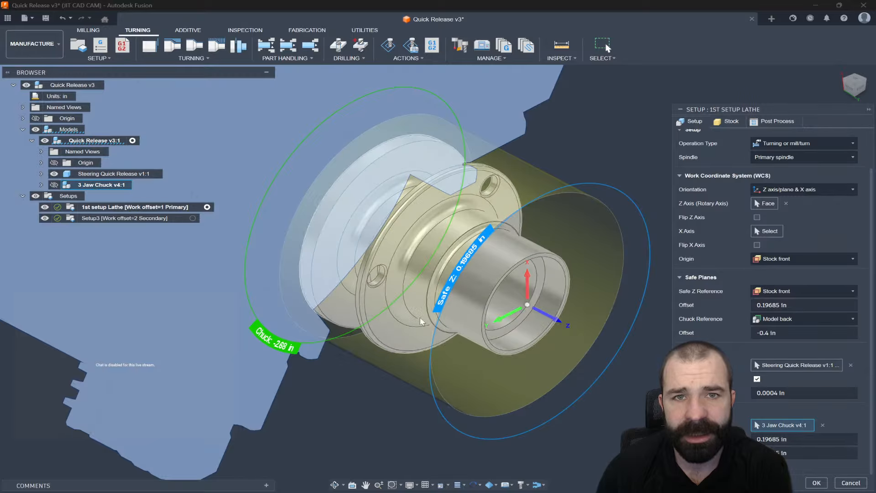
scroll(452, 338, down, 2)
scroll(529, 389, down, 3)
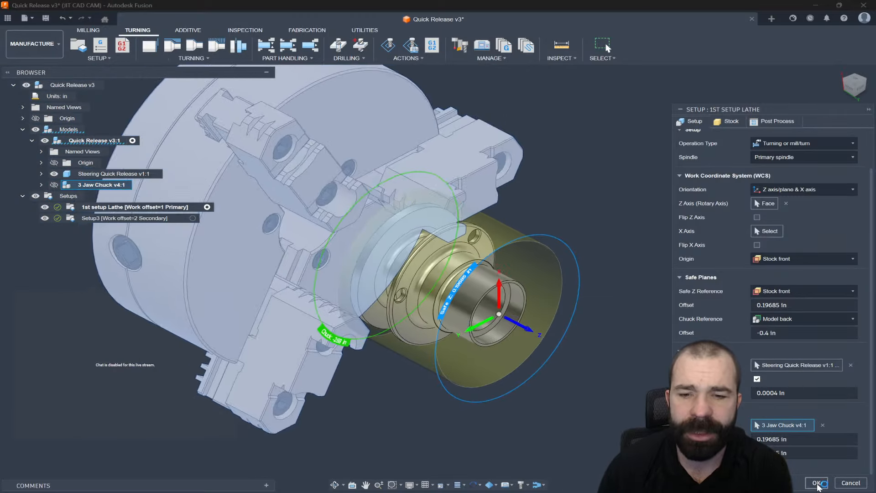
click(816, 485)
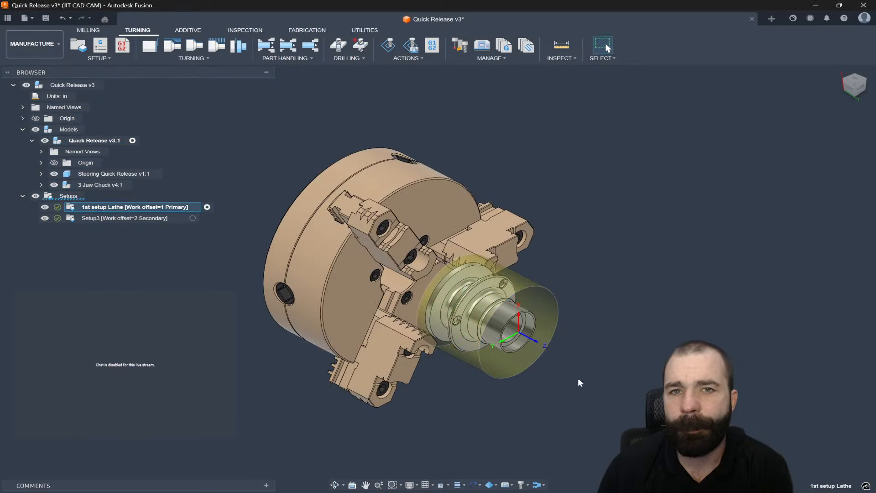
- Create a Profile Roughing operation in the 1st setup using tool #1 CNMT32.5 CNMT Right Hand
click(192, 218)
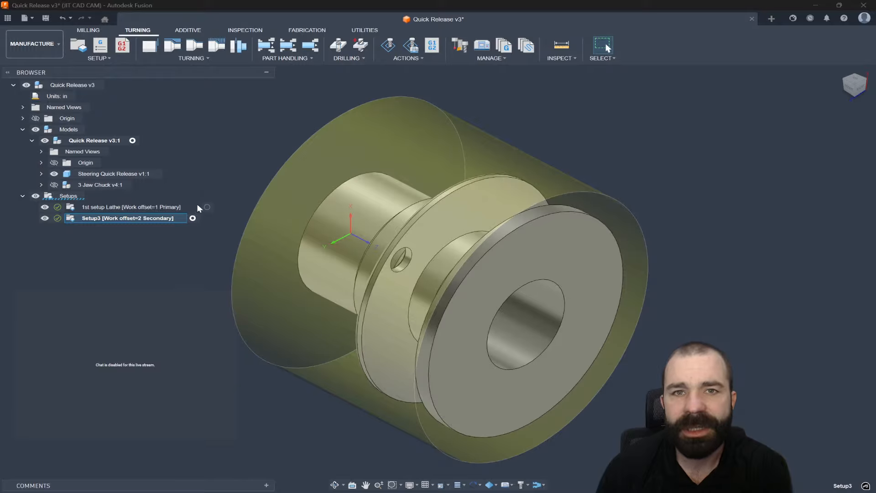
click(207, 207)
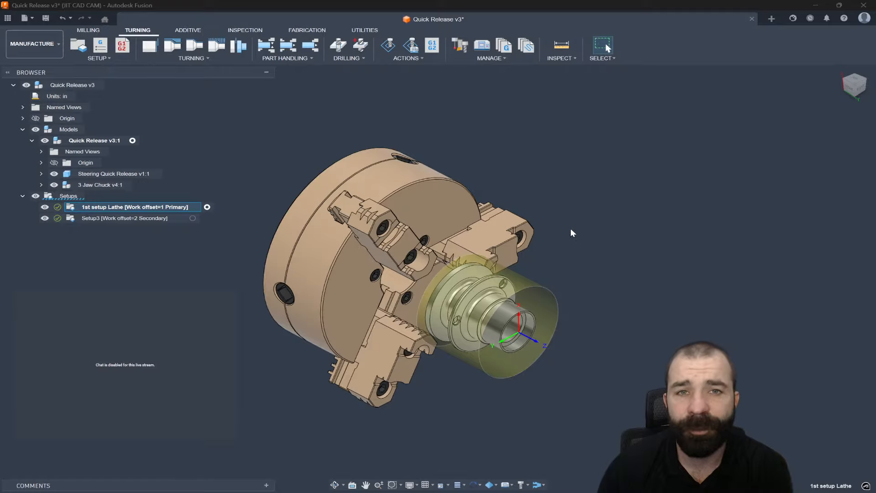
click(172, 45)
click(730, 165)
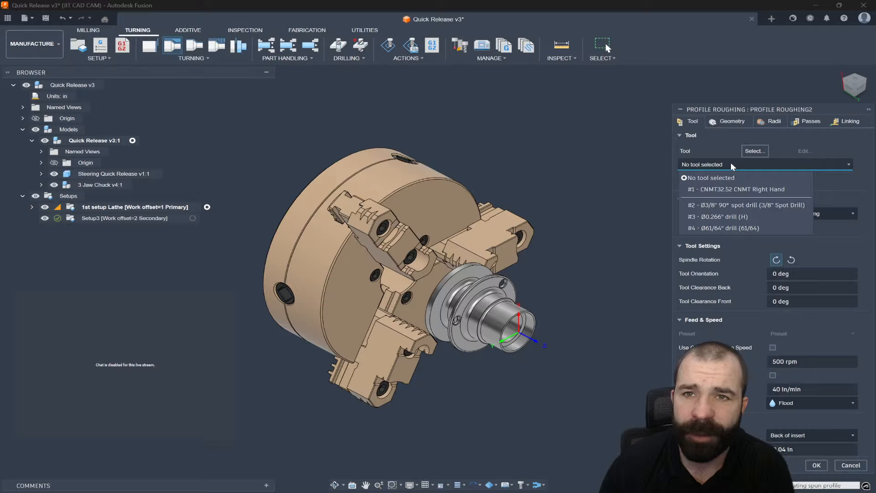
click(729, 189)
click(816, 479)
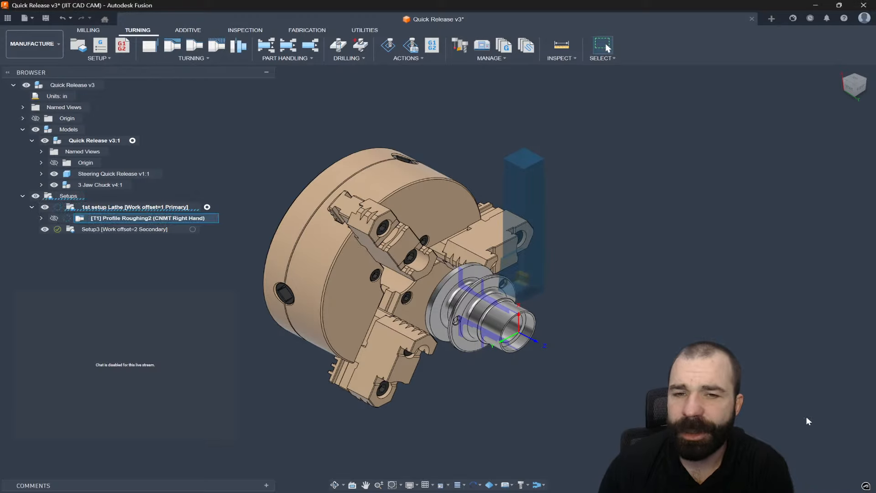
- Inspect the generated roughing toolpath from the front view
click(849, 91)
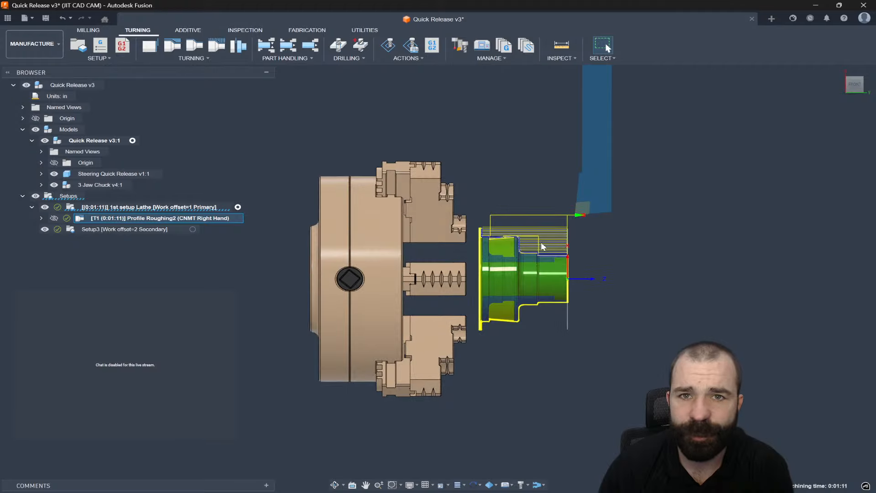
scroll(555, 300, up, 5)
scroll(568, 292, up, 2)
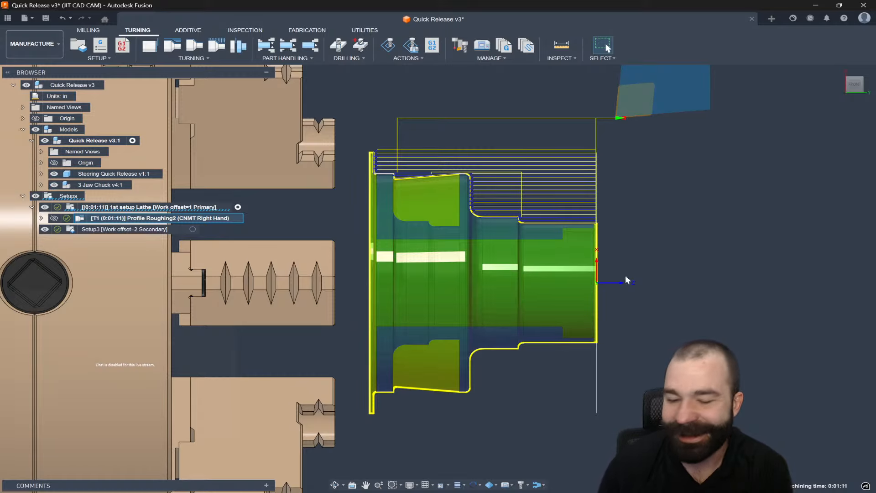
scroll(483, 234, down, 2)
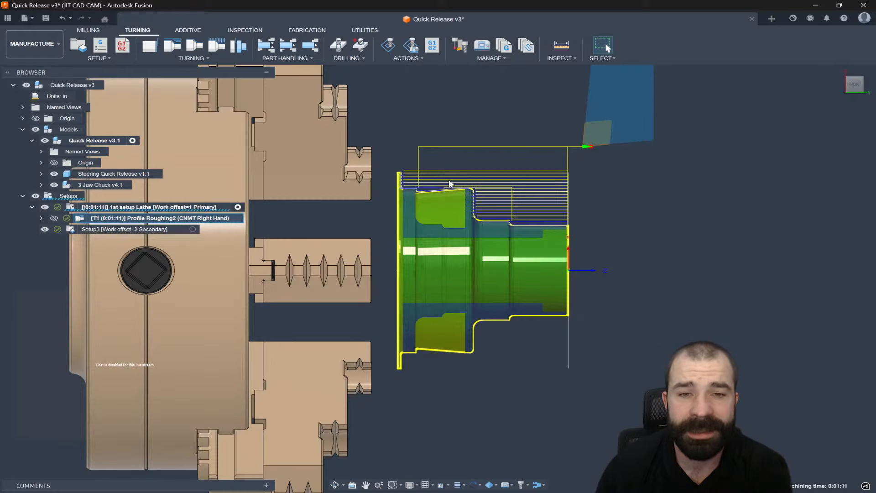
- Activate Setup3, open it for editing, and review its stock mode and Continue Rest Machining option before closing
click(193, 229)
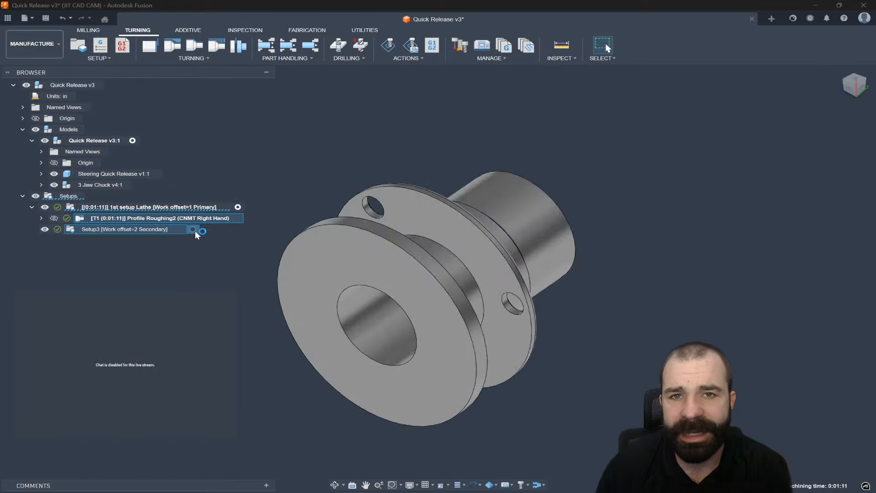
click(844, 88)
scroll(623, 386, up, 3)
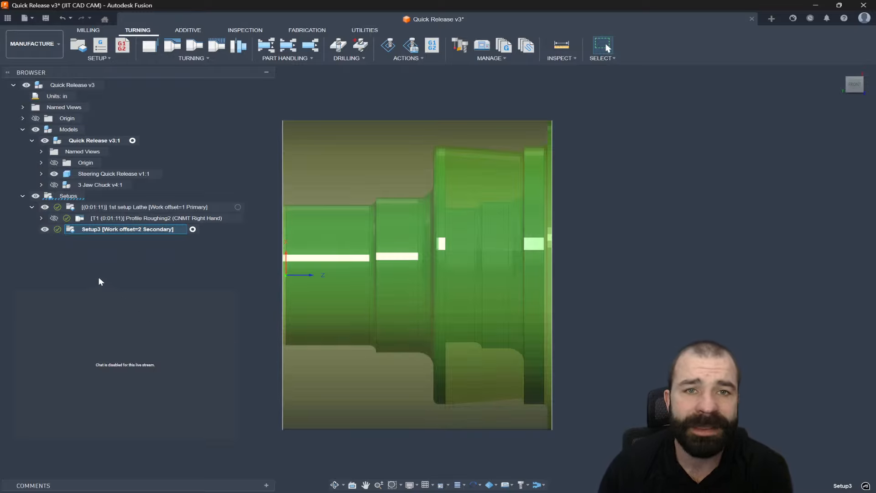
double_click(77, 230)
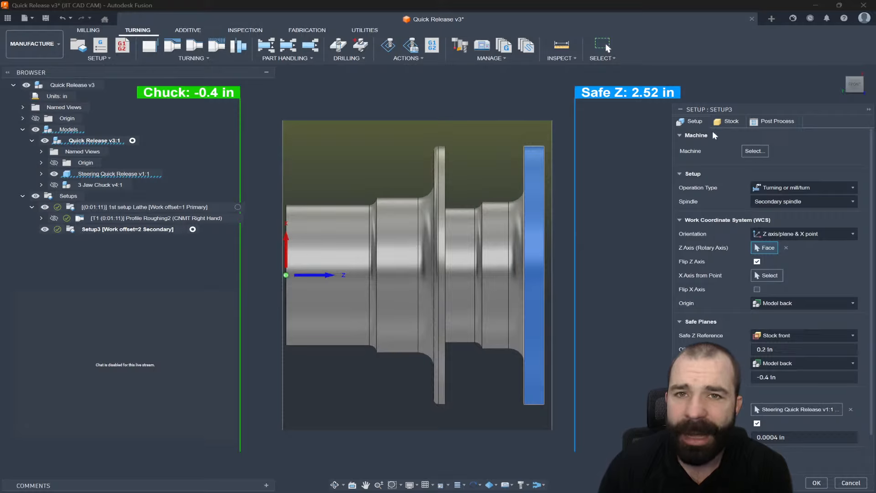
click(730, 121)
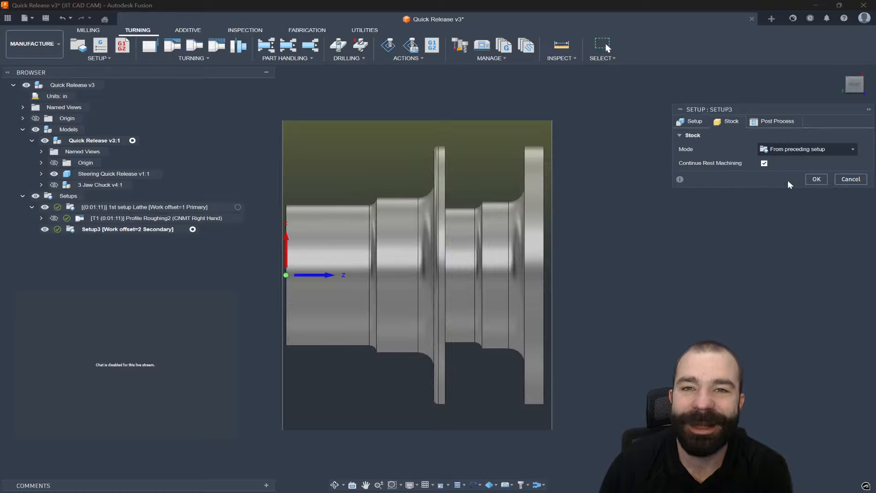
click(817, 179)
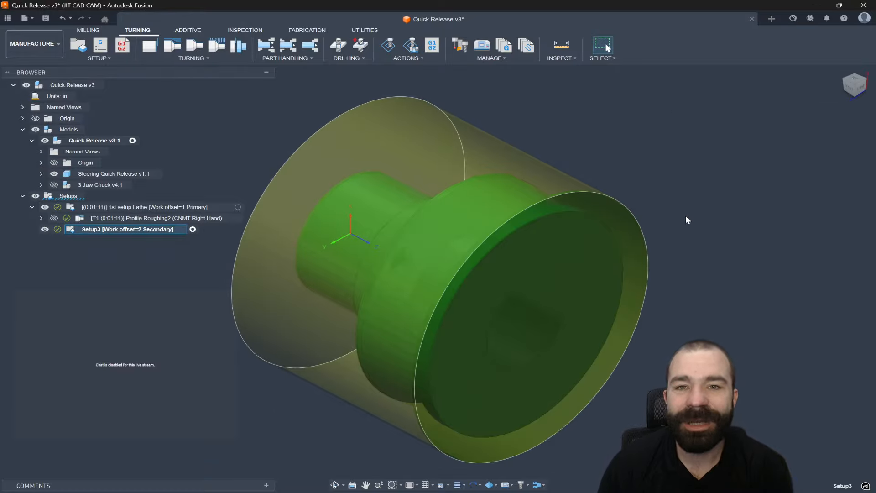